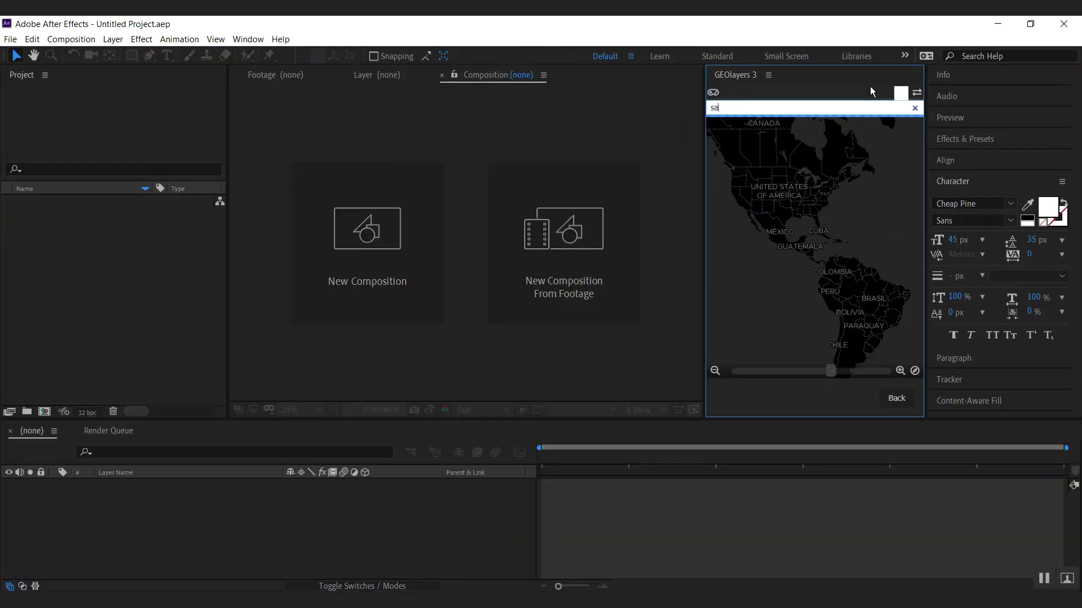
Search for San Francisco and choose the California city as the location for the new mapcomp.
type("n francisco")
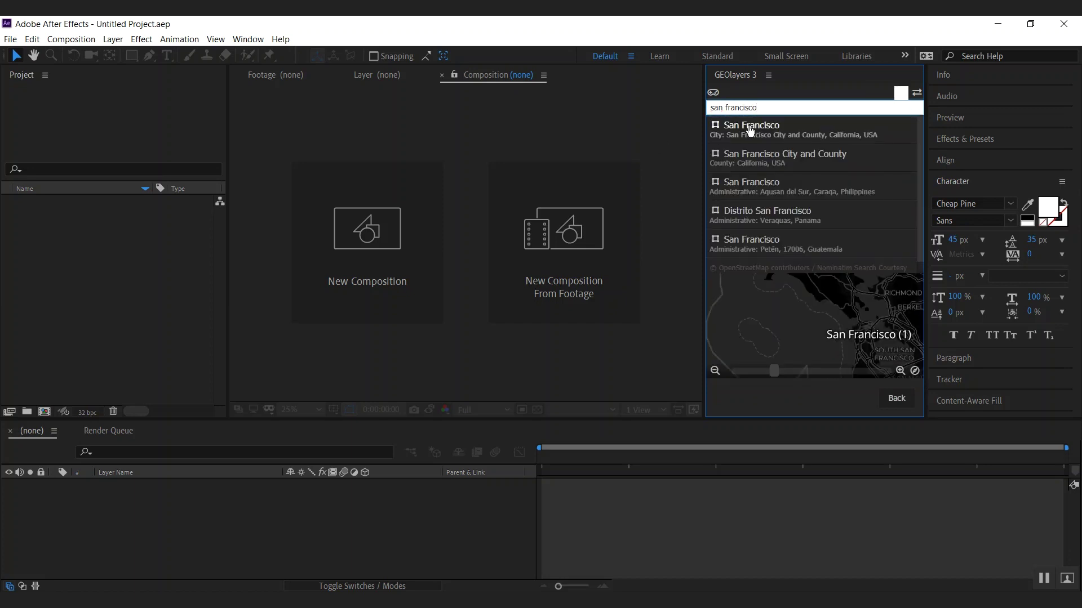
left_click(750, 129)
left_click_drag(854, 204, 813, 208)
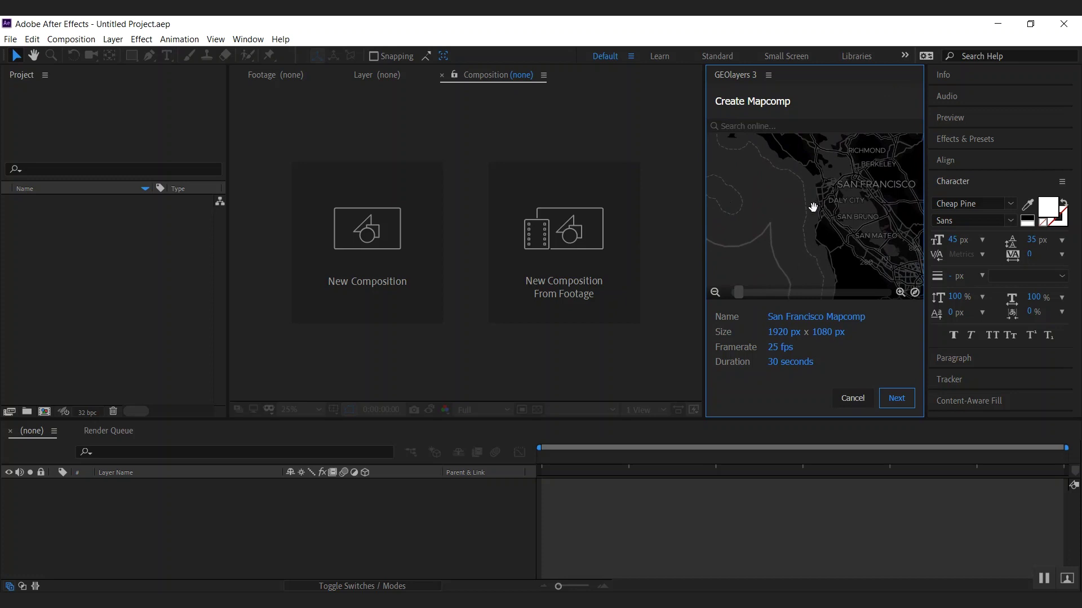
left_click(715, 293)
left_click(715, 292)
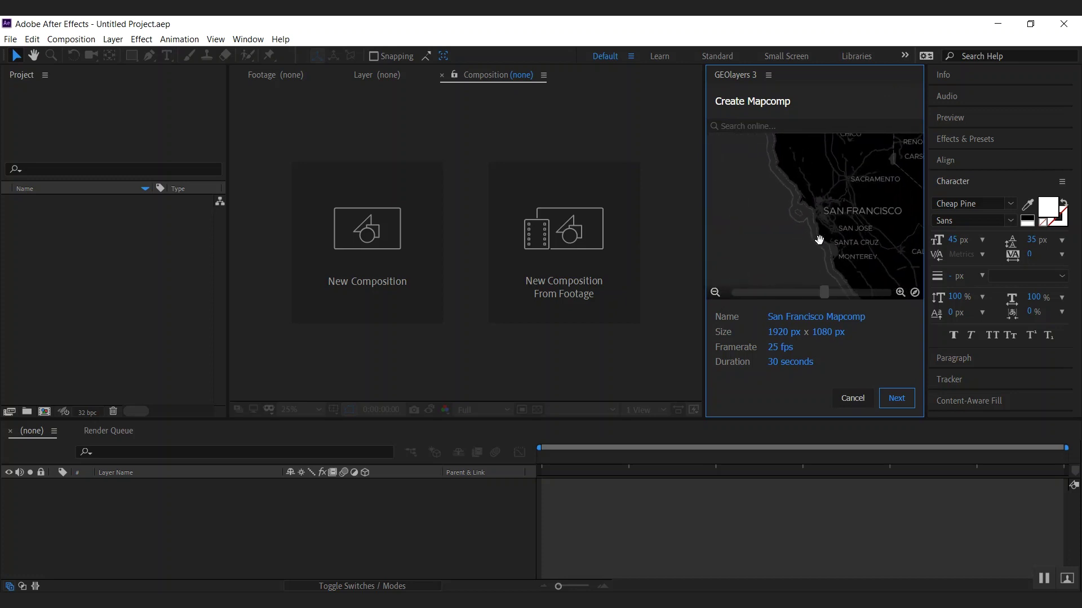
Frame the mapcomp on San Francisco and the surrounding California coast, and proceed to the map style selection.
left_click_drag(813, 228, 820, 219)
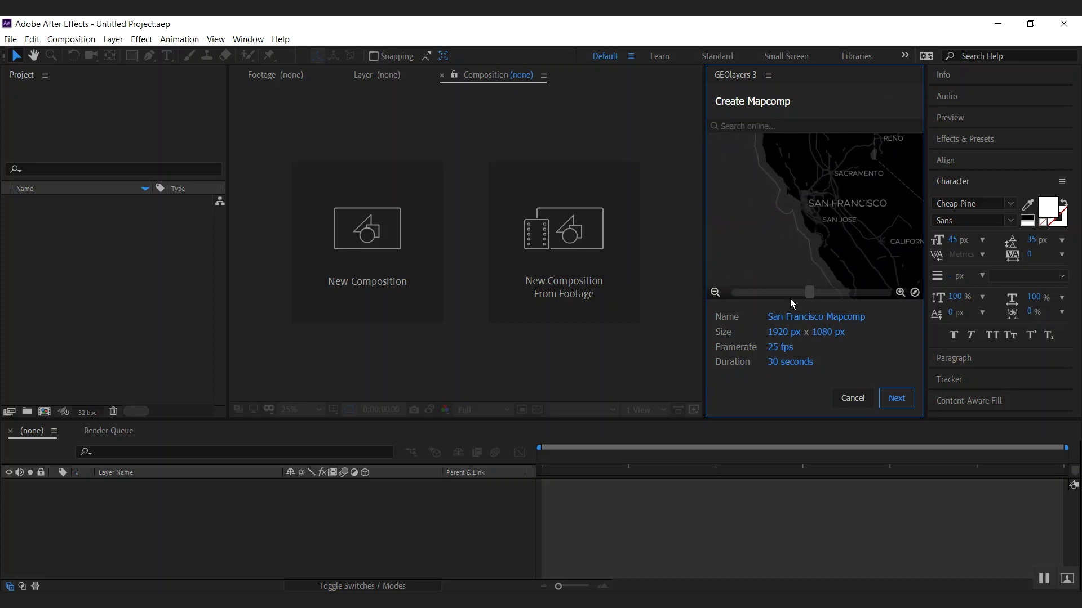
mouse_move(816, 239)
left_mouse_down()
mouse_move(828, 210)
mouse_move(821, 217)
left_mouse_up()
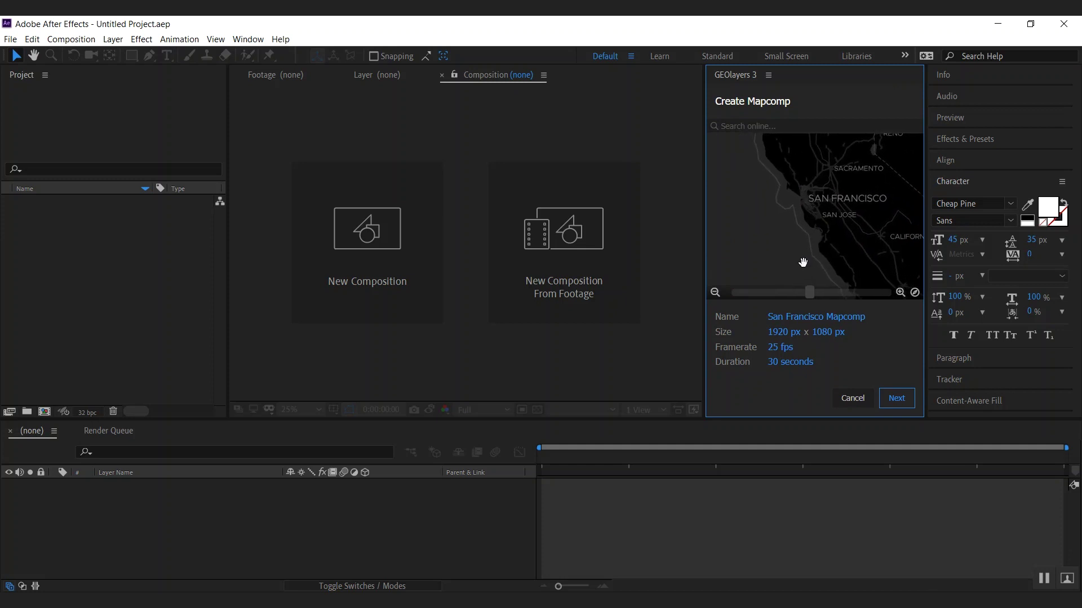
left_click_drag(817, 203, 814, 211)
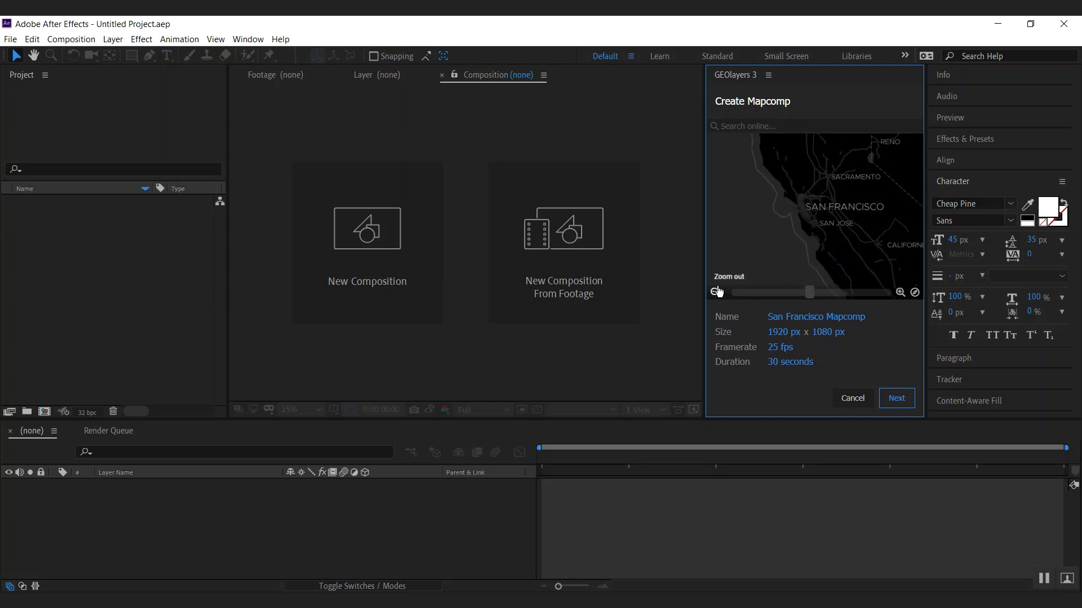
left_click(900, 292)
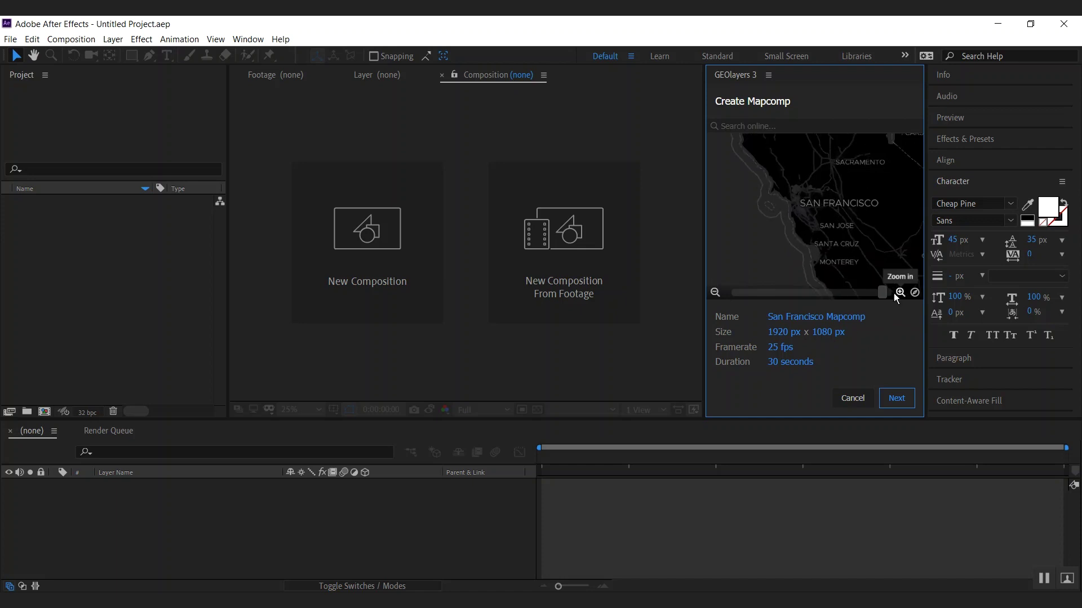
mouse_move(809, 297)
left_mouse_down()
mouse_move(821, 295)
mouse_move(789, 295)
mouse_move(803, 295)
left_mouse_up()
left_click(715, 292)
scroll(821, 240, "down", 3)
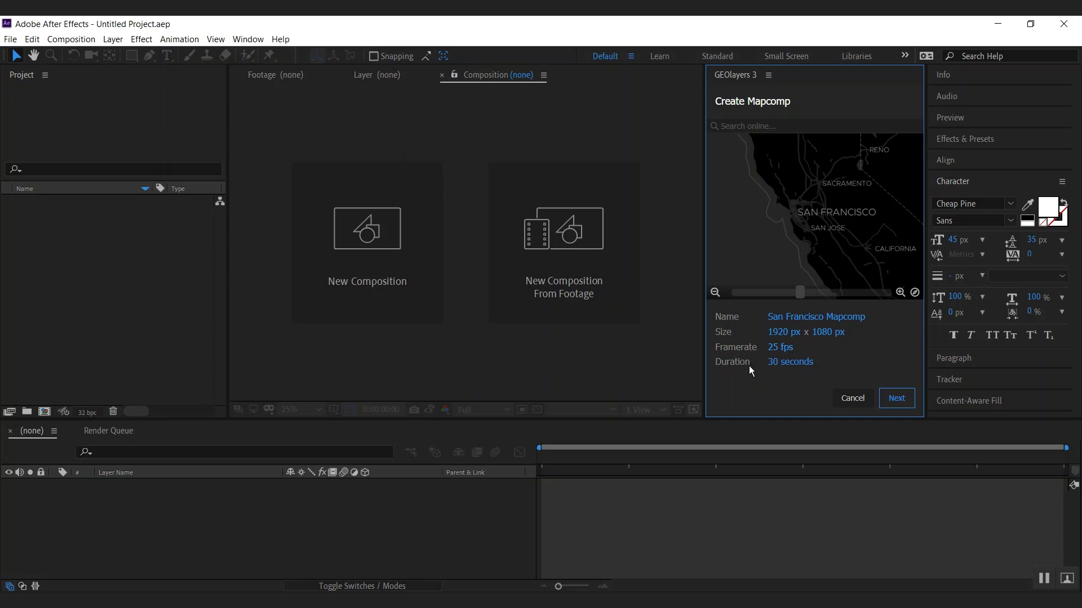
left_click(902, 403)
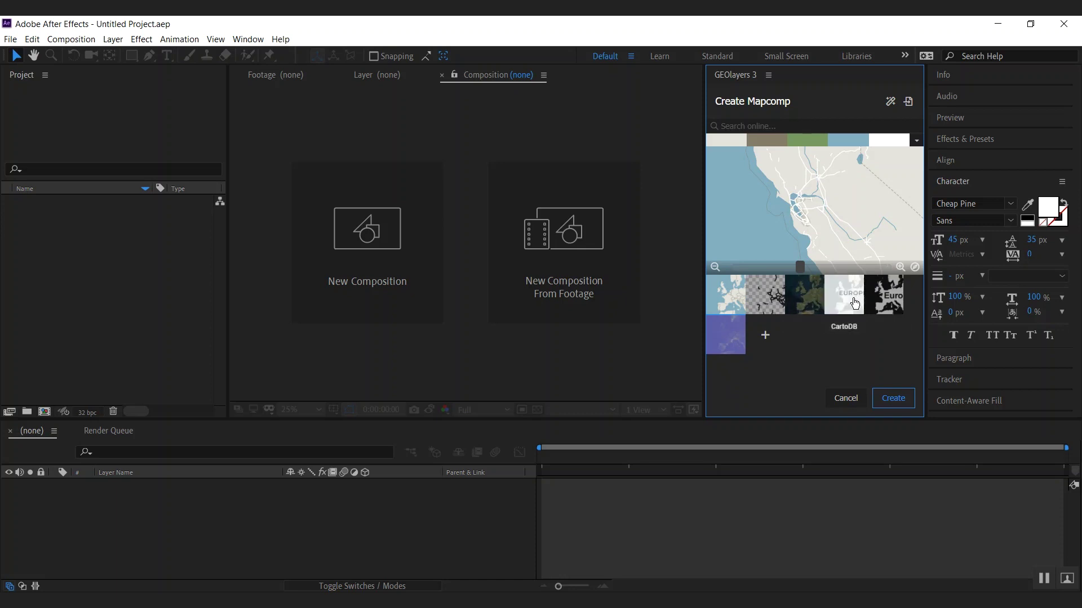
Try the Toner, Watercolor, Bing Aerial and transparent border styles on the map preview, and return to the first map style.
left_click(881, 302)
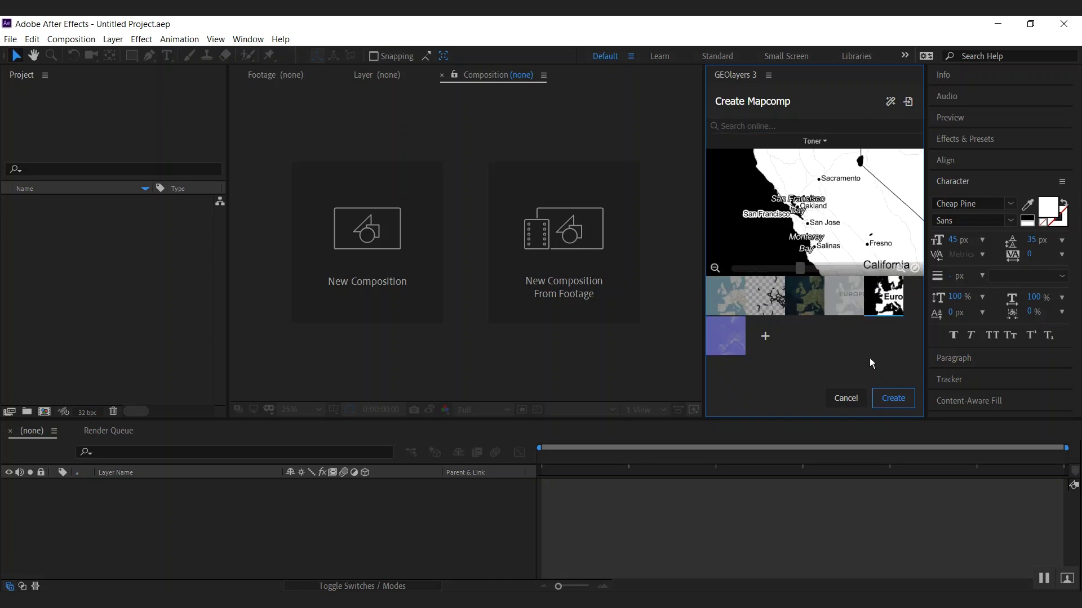
left_click(831, 142)
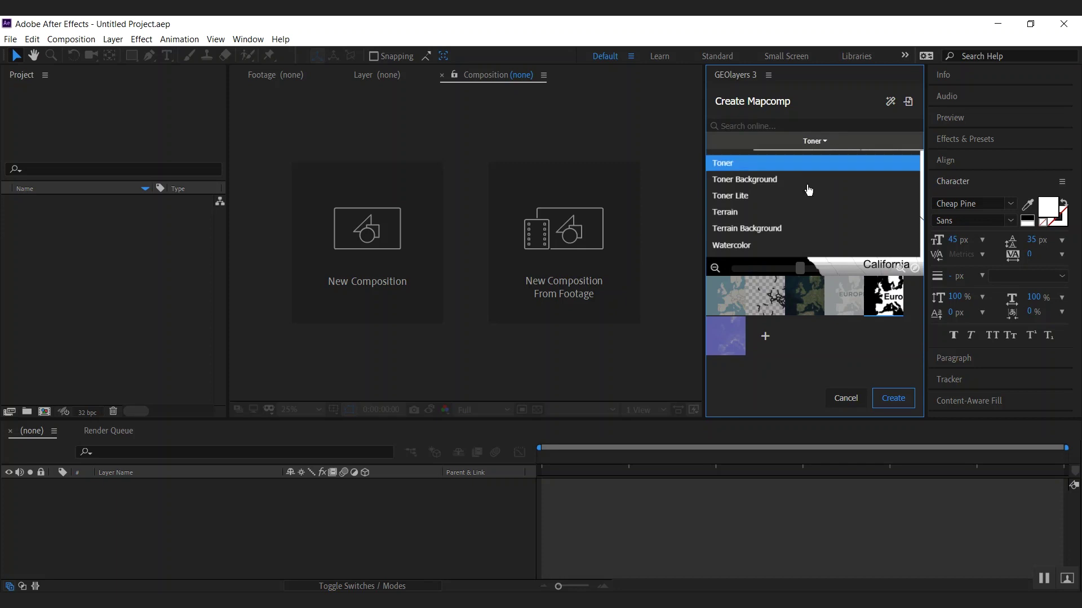
left_click(792, 246)
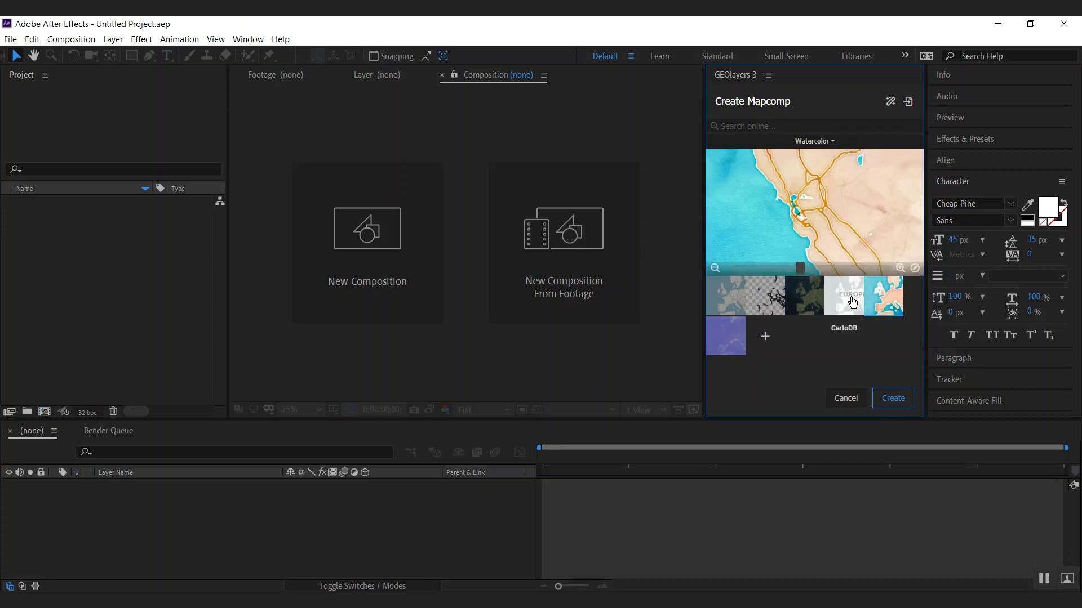
left_click(807, 305)
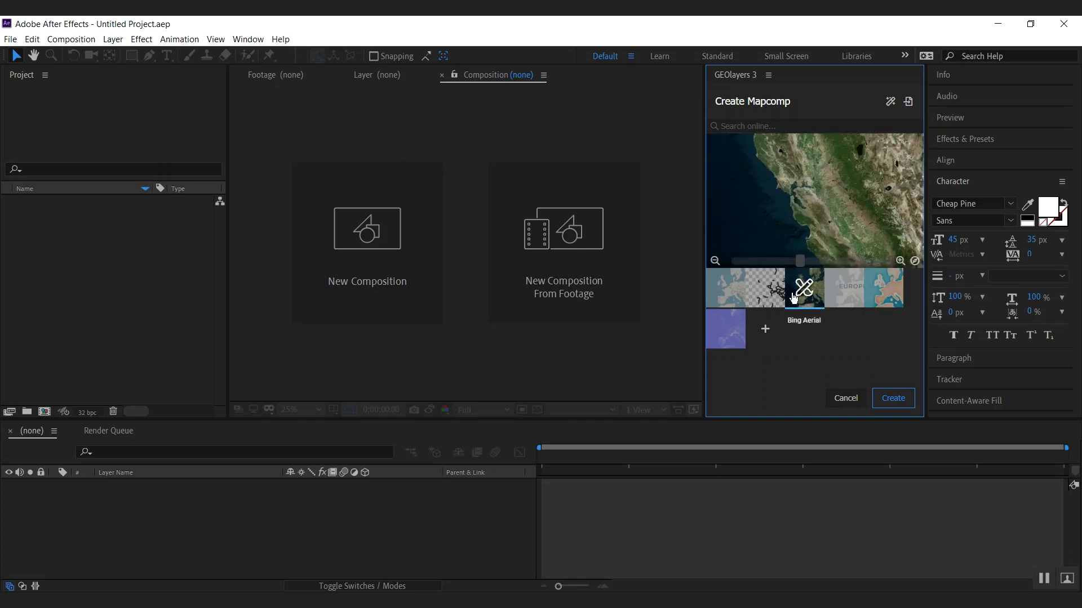
left_click(772, 294)
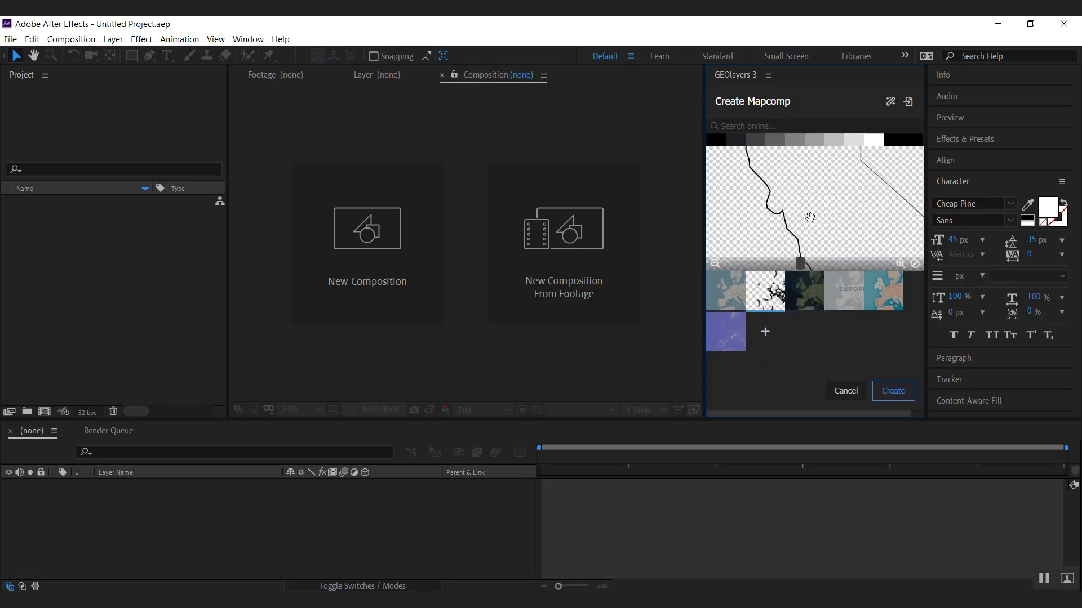
left_click(725, 296)
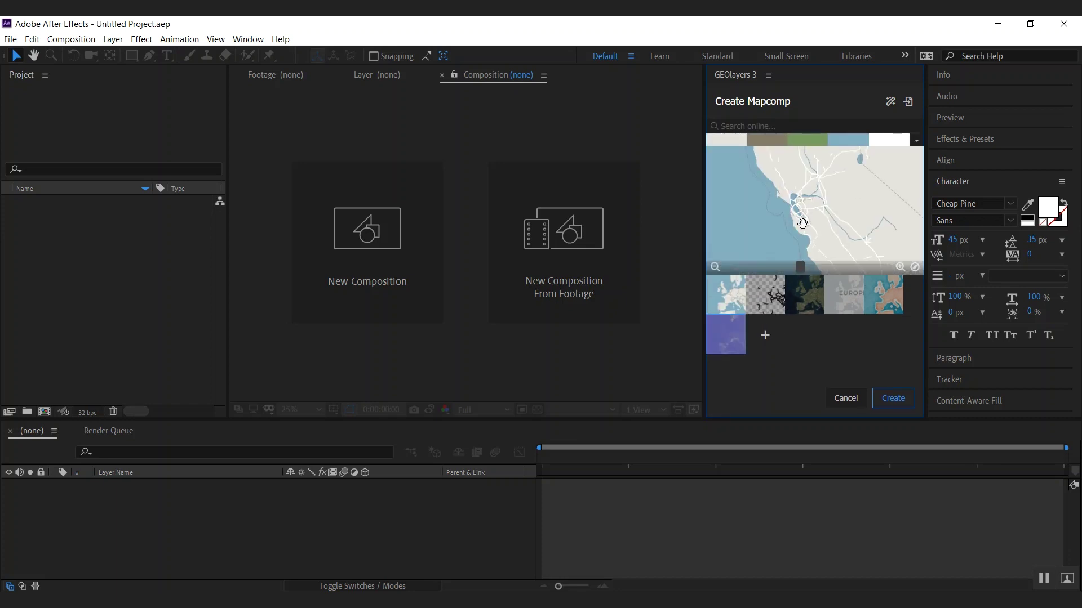
Switch to the Coloring Images folder and create recolored map styles from the red sun, aerial tree and typewriter images.
left_click(372, 574)
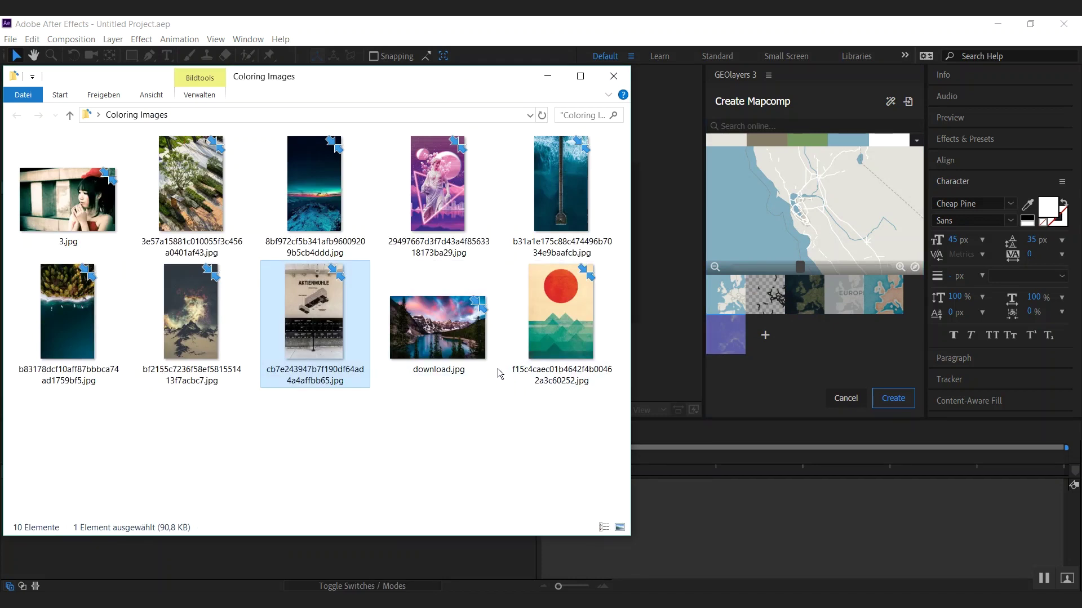
left_click_drag(541, 324, 722, 359)
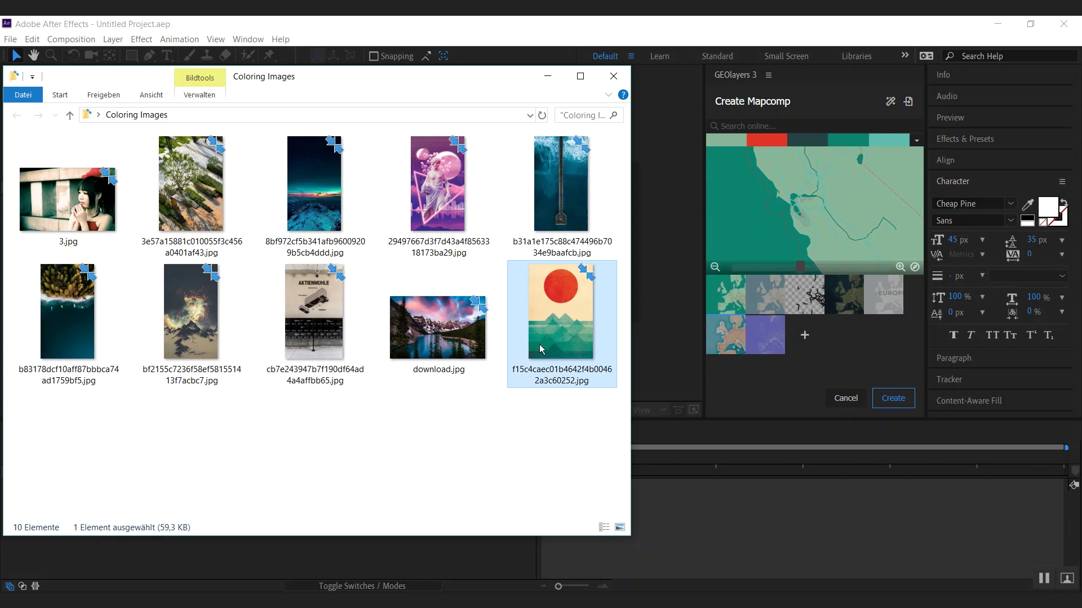
left_click_drag(194, 223, 721, 200)
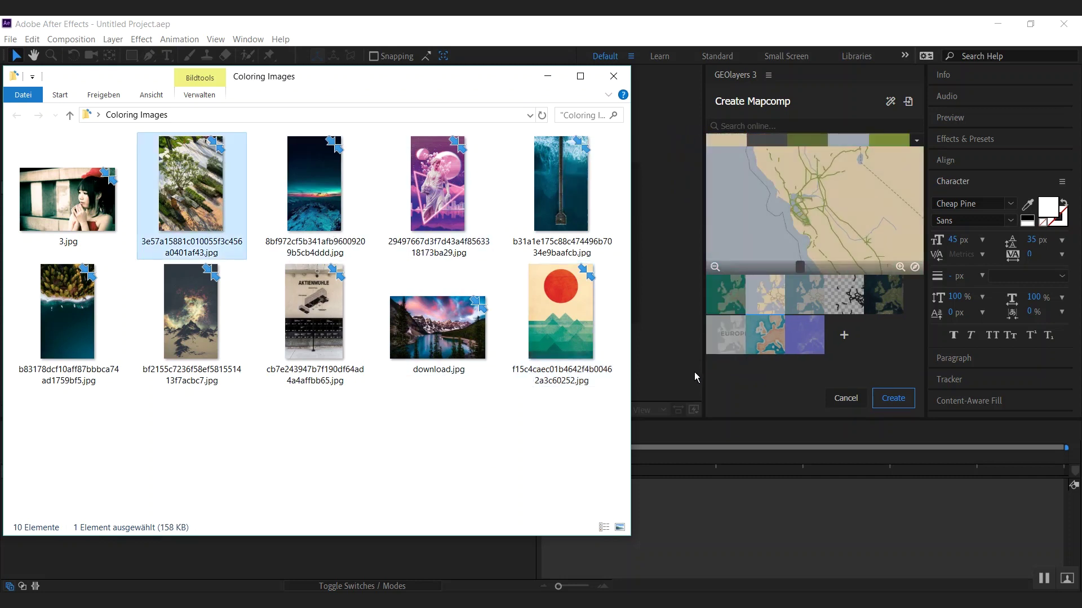
left_click_drag(316, 332, 800, 343)
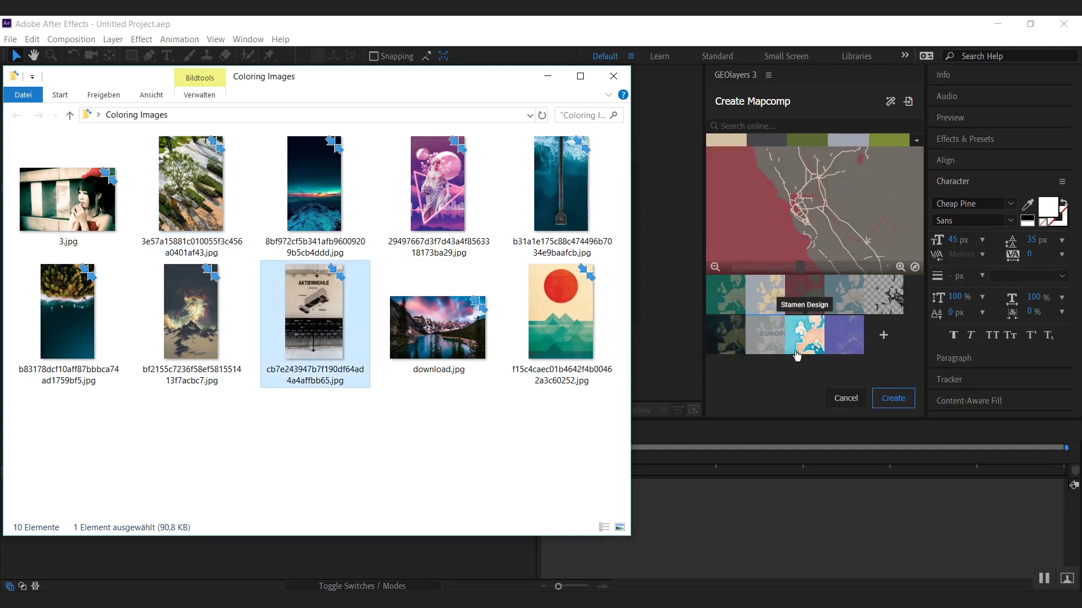
Apply the preset palette with yellow land, orange, green, teal and reddish brown to the newest map style.
left_click(917, 145)
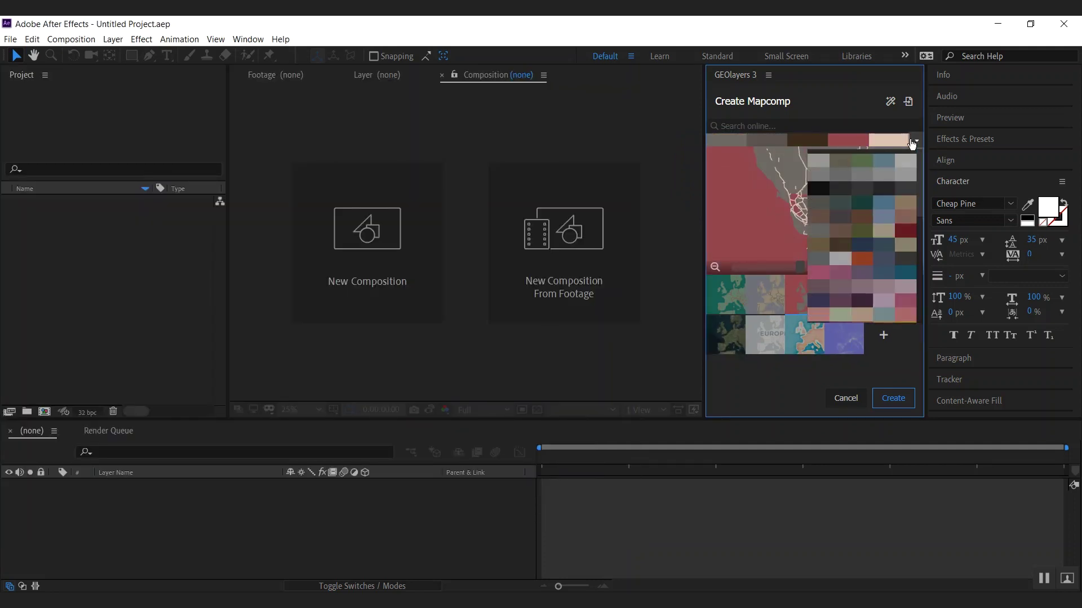
left_click_drag(921, 194, 917, 319)
left_click(884, 316)
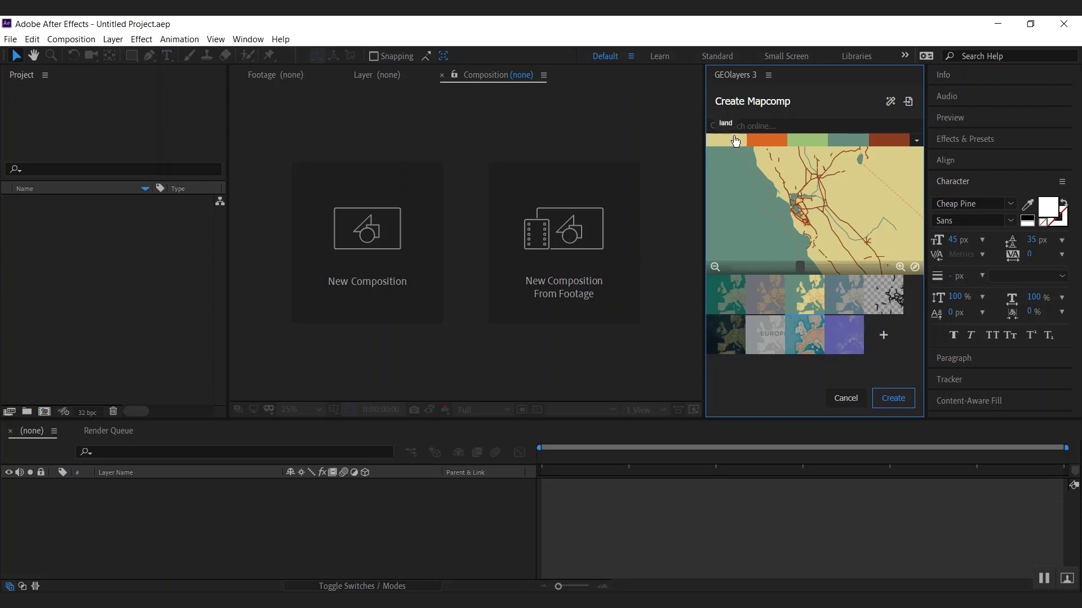
Change the palette's reddish-brown road color to the muted brown #5c3e33.
left_click(889, 141)
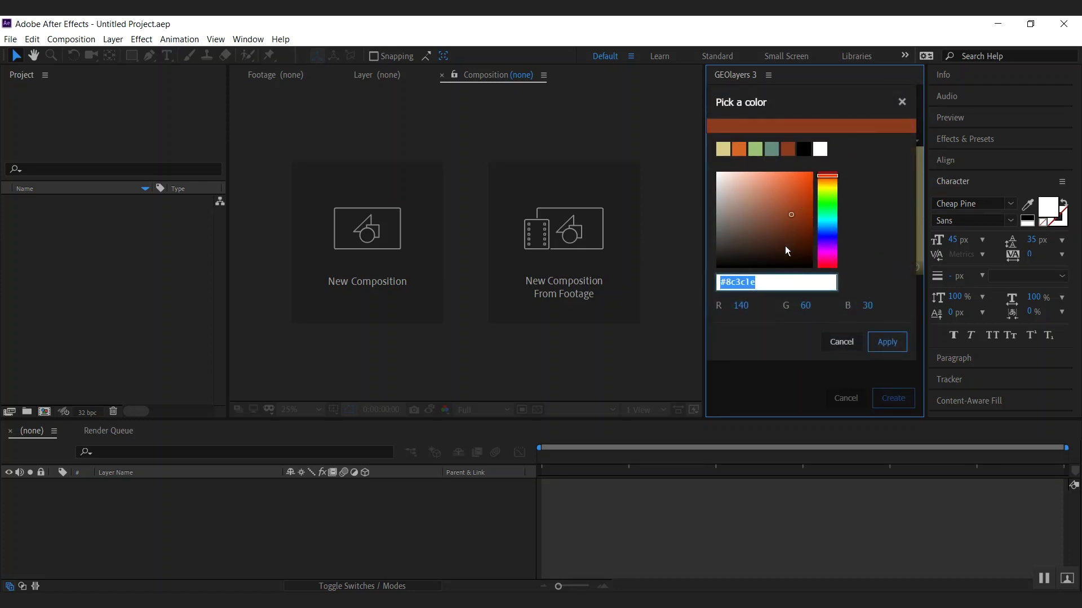
left_click_drag(792, 218, 762, 239)
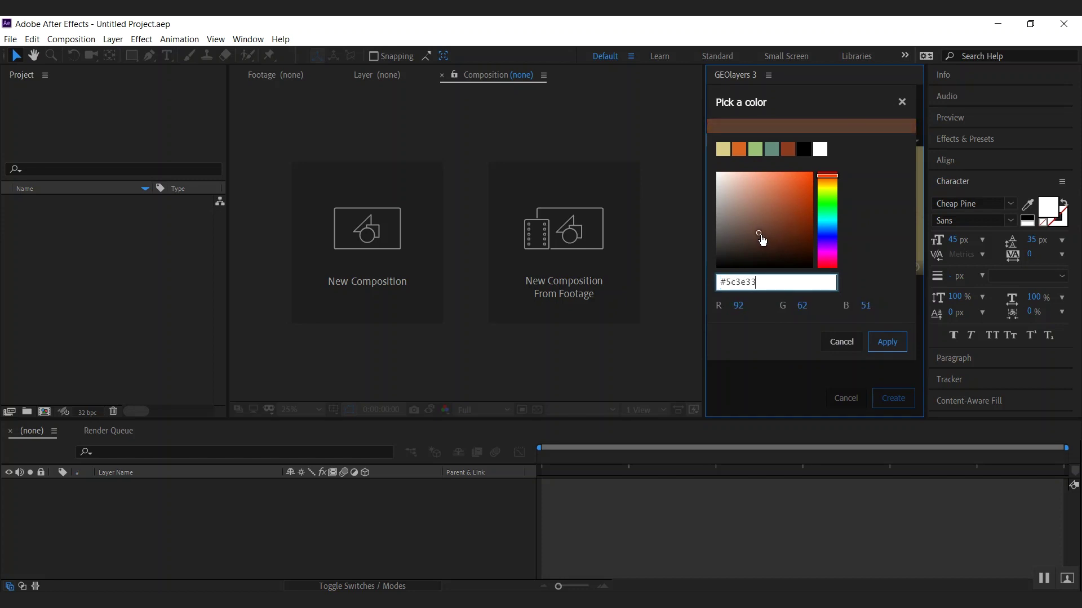
left_click(887, 342)
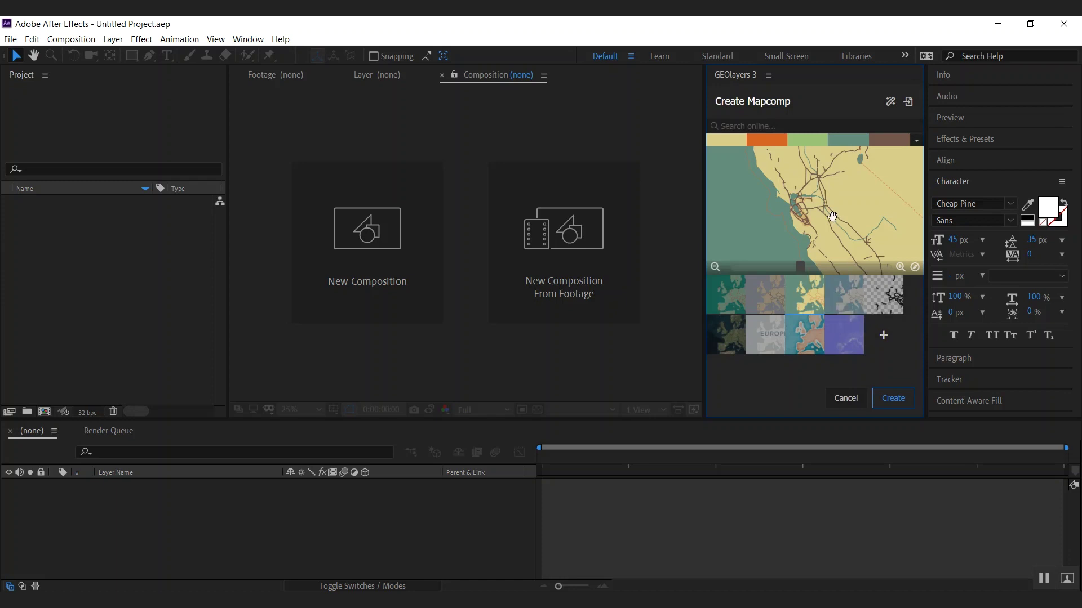
Create the San Francisco Mapcomp with the recolored style, framing San Francisco and the surrounding coast.
mouse_move(825, 234)
left_mouse_down()
mouse_move(834, 225)
mouse_move(819, 219)
left_mouse_up()
left_click(900, 267)
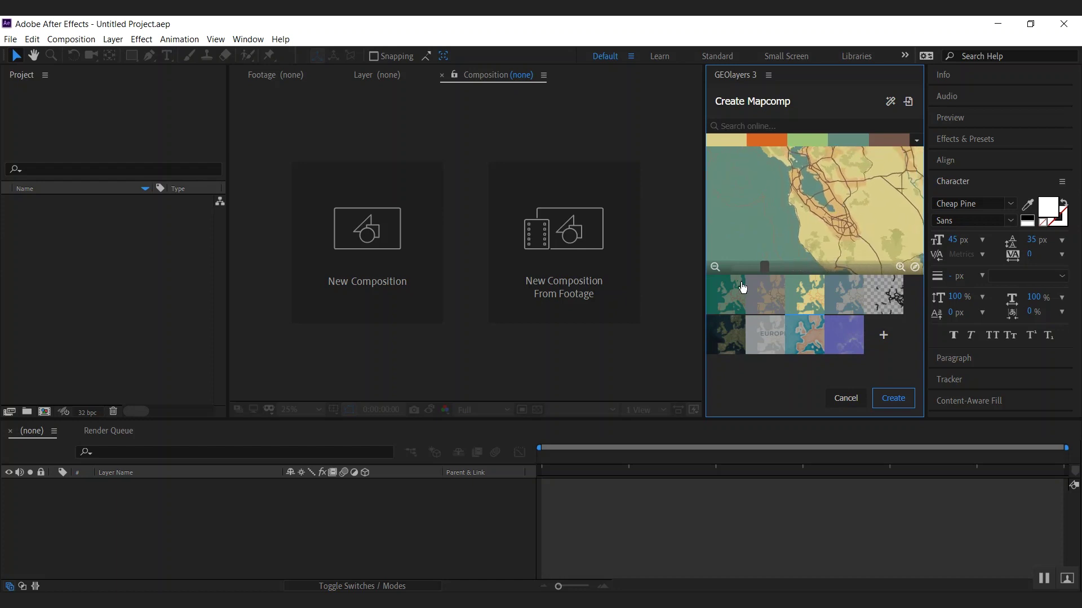
left_click(718, 269)
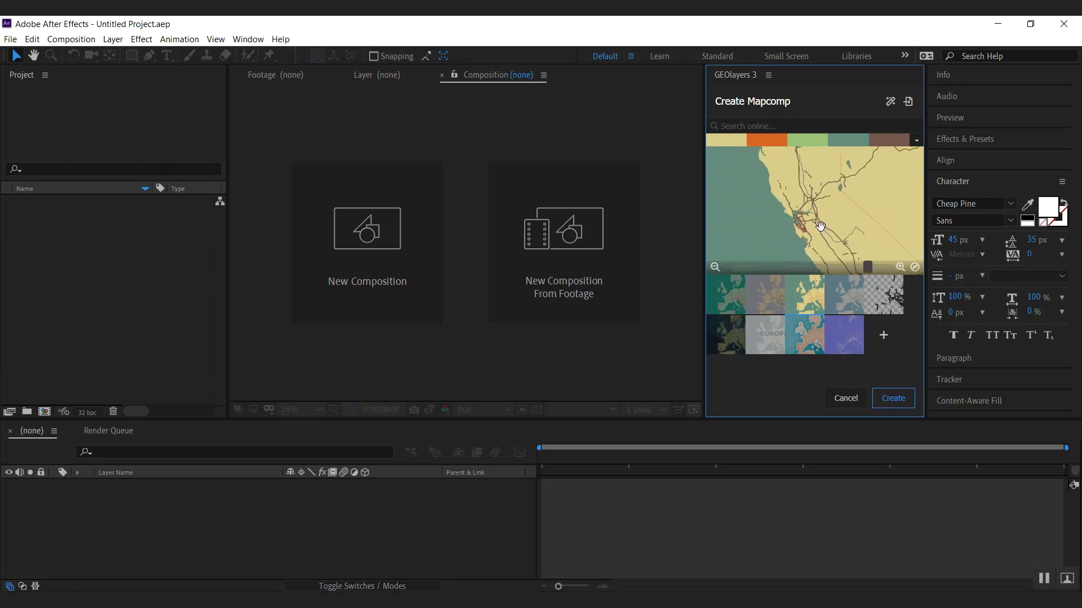
left_click_drag(828, 220, 829, 219)
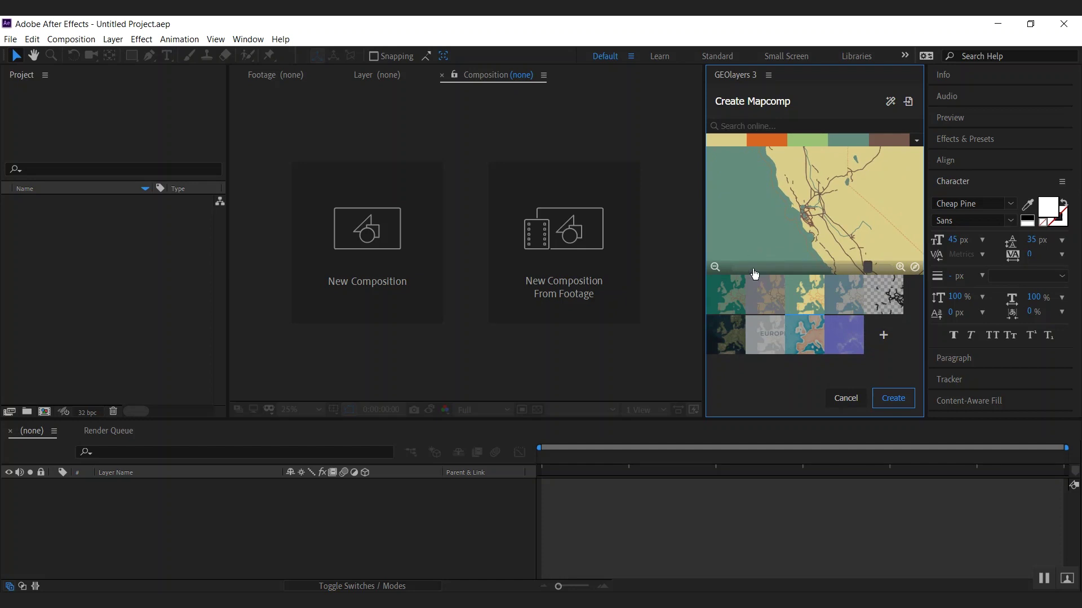
left_click(900, 400)
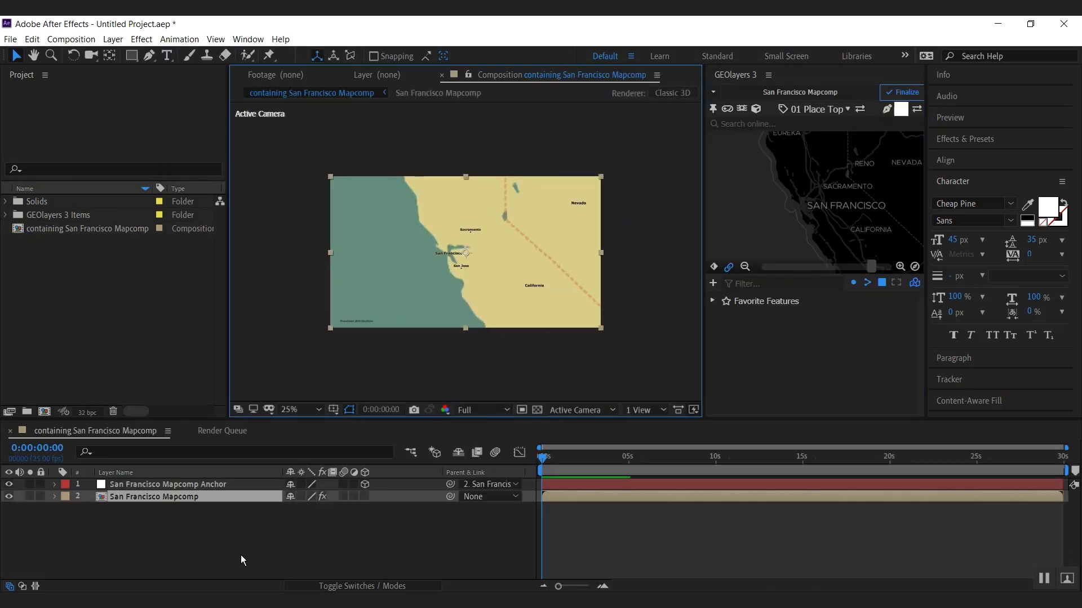
Widen the GEOlayers 3 panel and shift the San Francisco Mapcomp's map view slightly south.
left_click(154, 498)
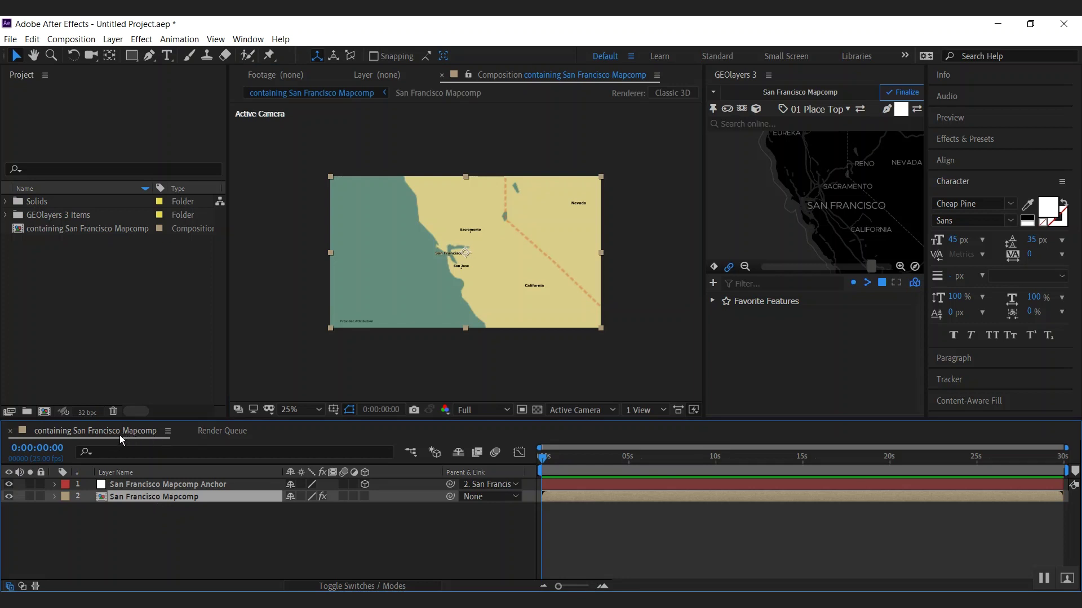
left_click_drag(704, 242, 683, 243)
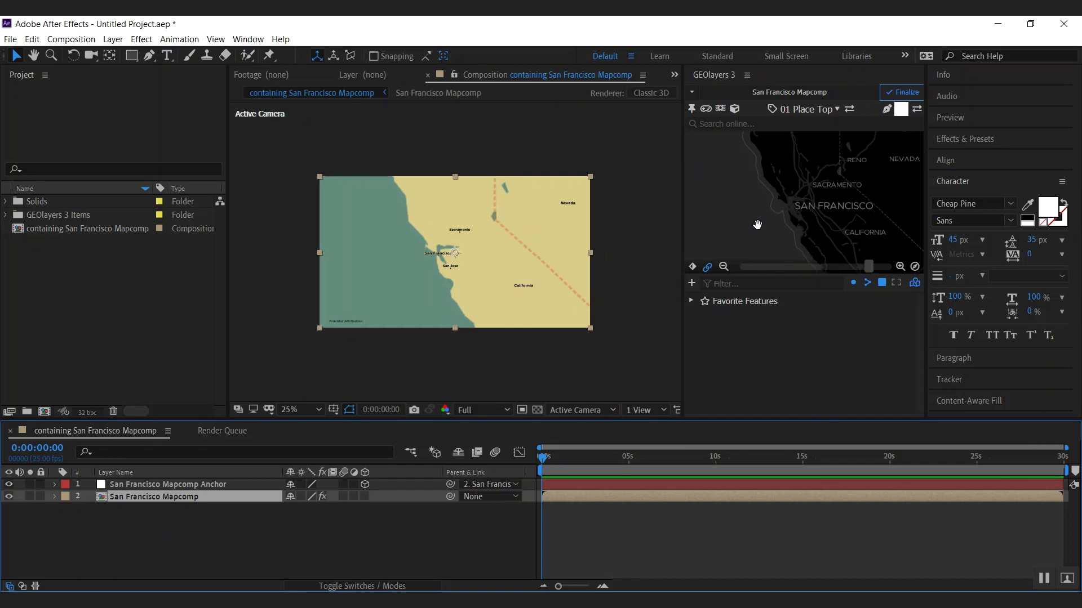
mouse_move(842, 227)
left_mouse_down()
mouse_move(796, 215)
mouse_move(789, 162)
mouse_move(852, 209)
mouse_move(840, 208)
left_mouse_up()
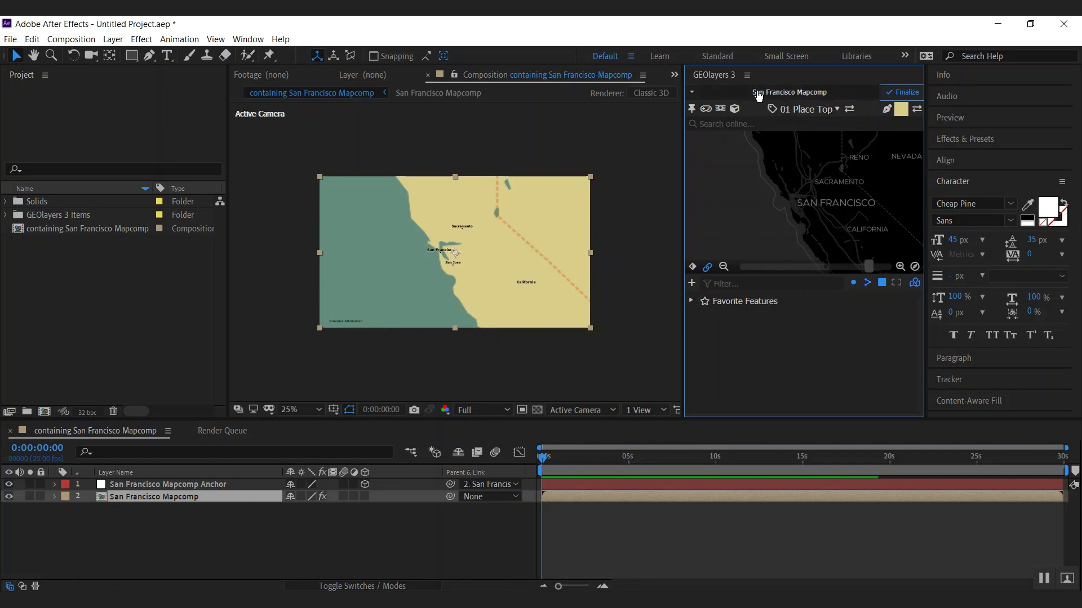
left_click(693, 93)
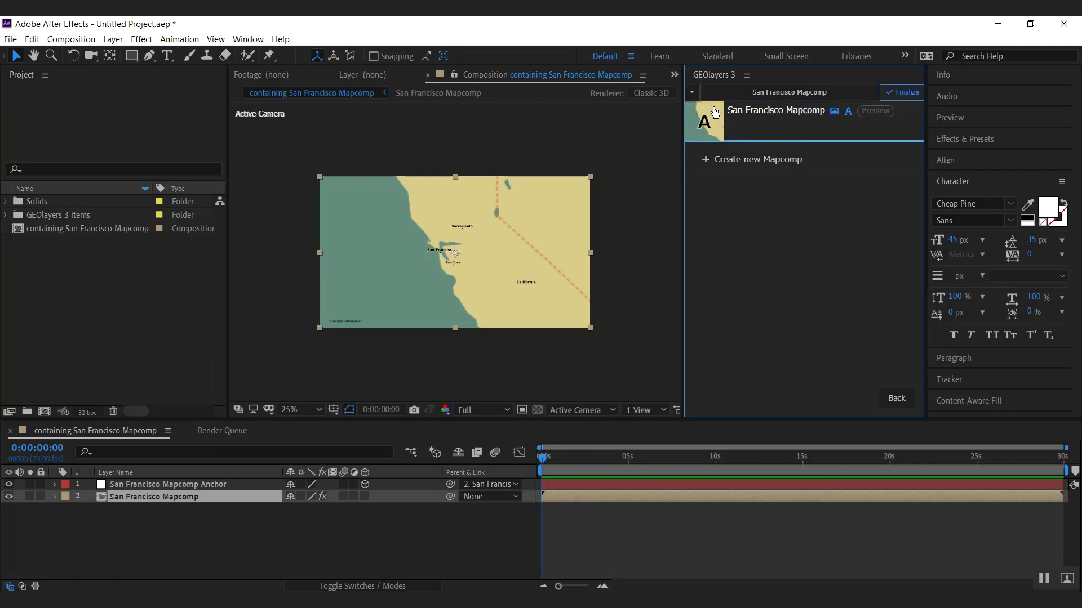
left_click(778, 164)
left_click(849, 398)
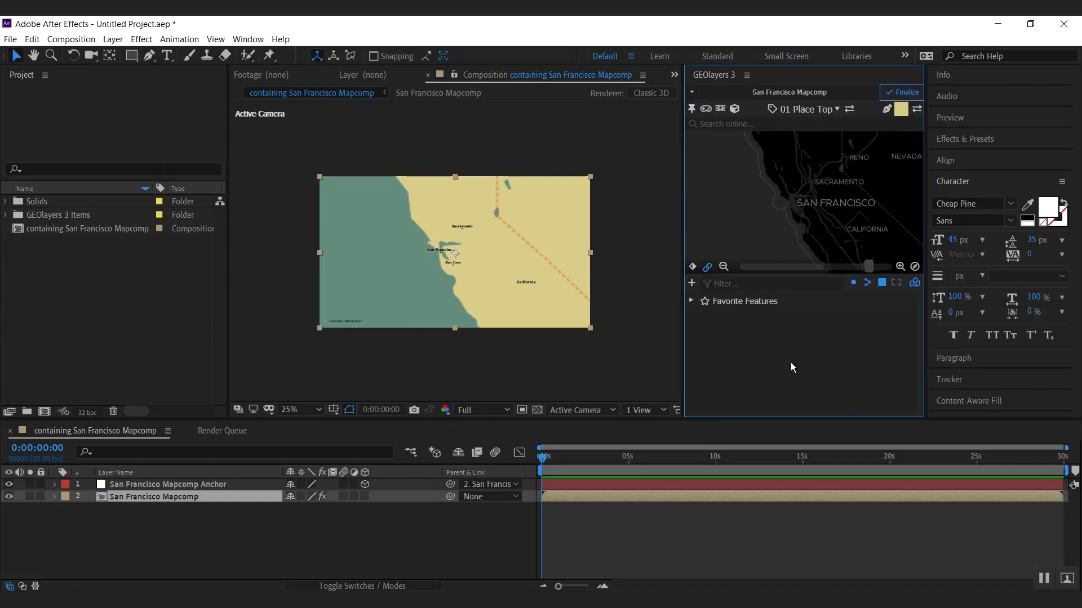
Choose San Francisco Mapcomp in the mapcomp list as the mapcomp to work on.
left_click(691, 92)
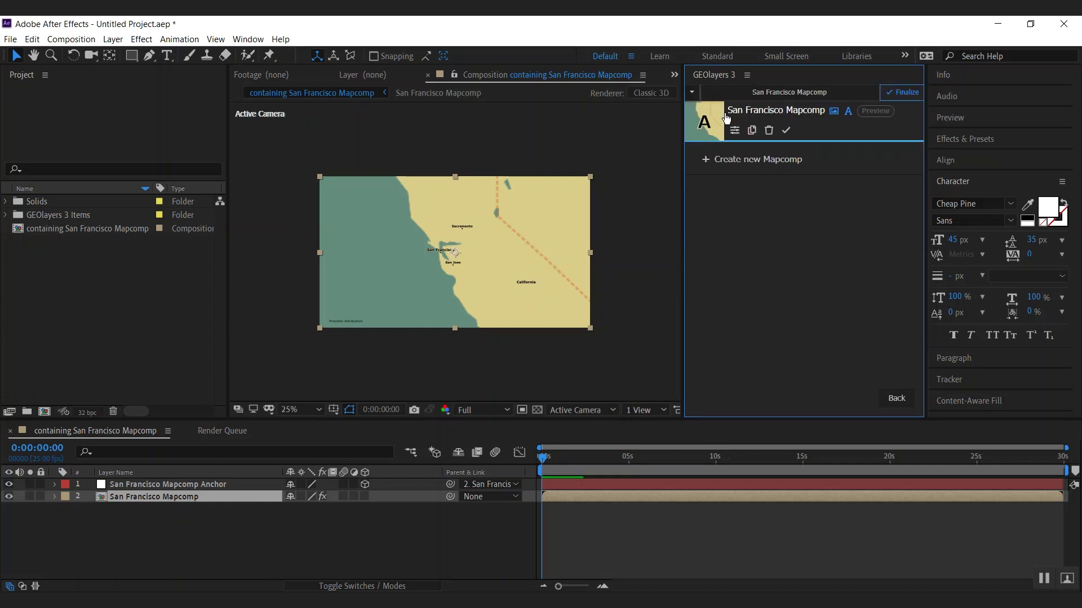
left_click(746, 114)
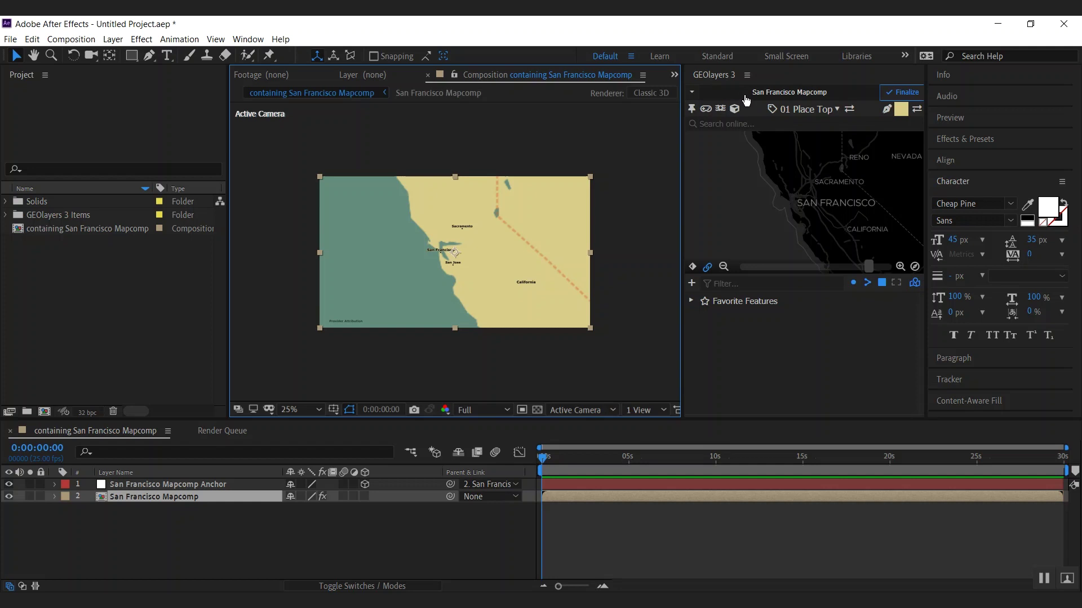
Unlink the preview map from the mapcomp, browse it freely up to Oregon and down to Central America, and link it back.
left_click(708, 268)
left_click_drag(821, 176, 794, 223)
left_click(737, 266)
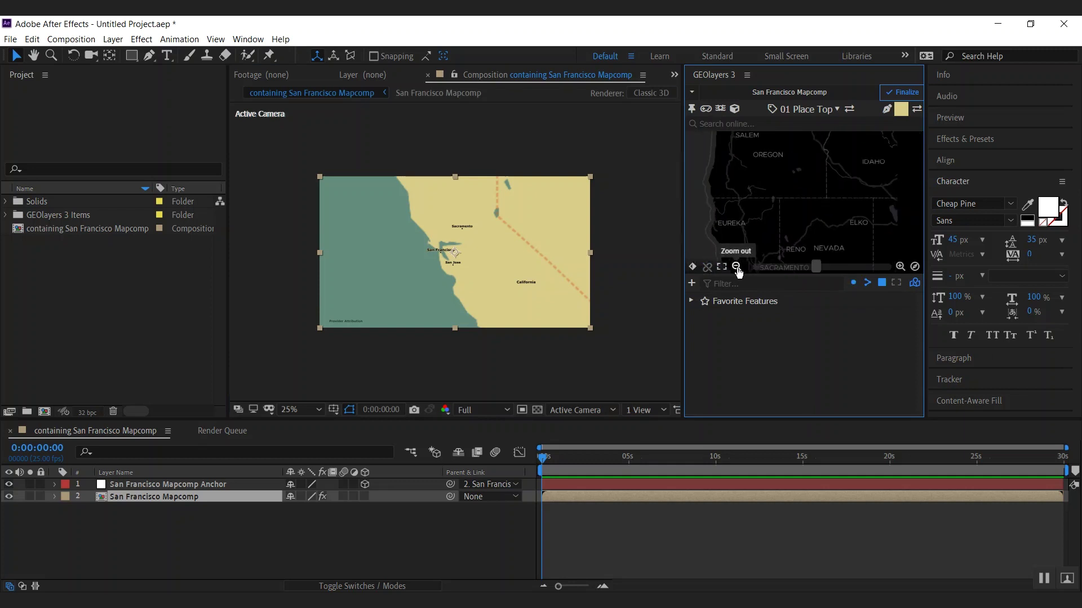
scroll(838, 214, "down", 2)
mouse_move(777, 137)
left_mouse_down()
mouse_move(845, 164)
mouse_move(824, 191)
mouse_move(773, 146)
left_mouse_up()
left_click_drag(759, 211, 804, 184)
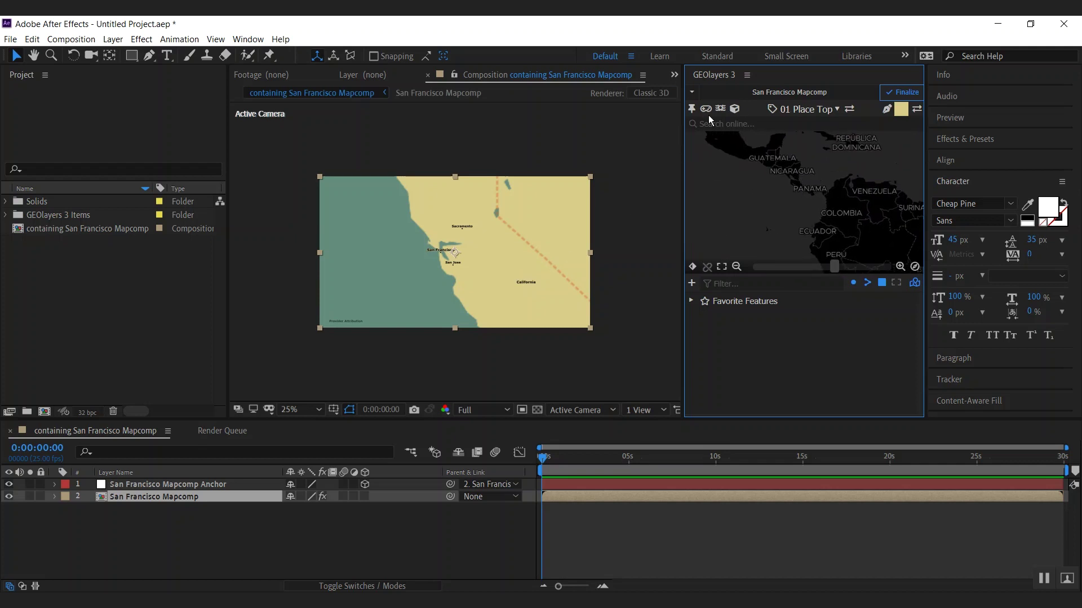
left_click(708, 268)
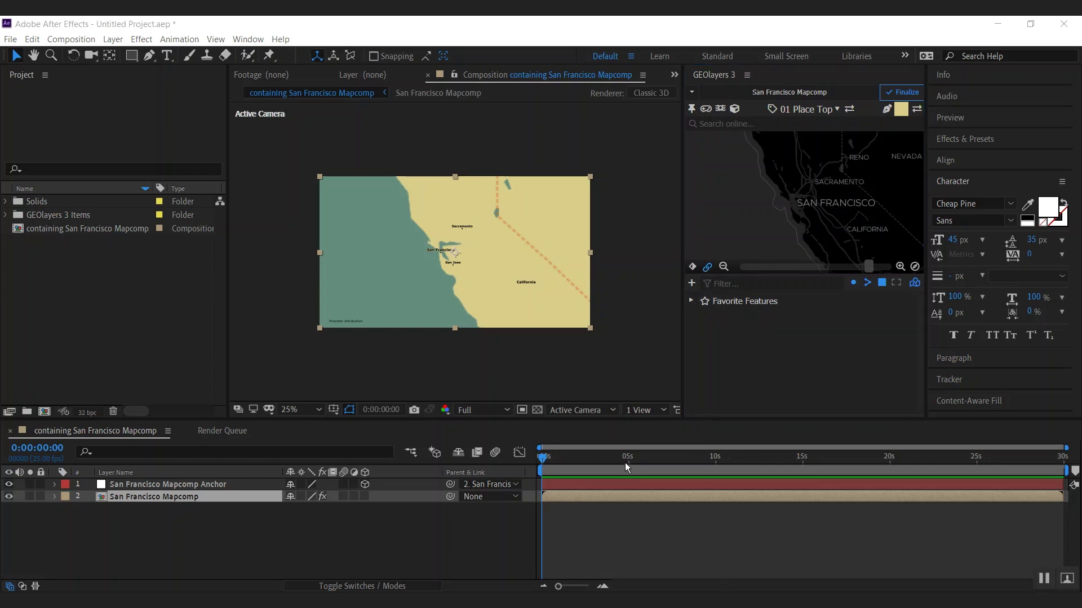
Set keyframes for the San Francisco Mapcomp's current map view at 0:00:05:01 and review the keyframed view properties.
left_click(564, 542)
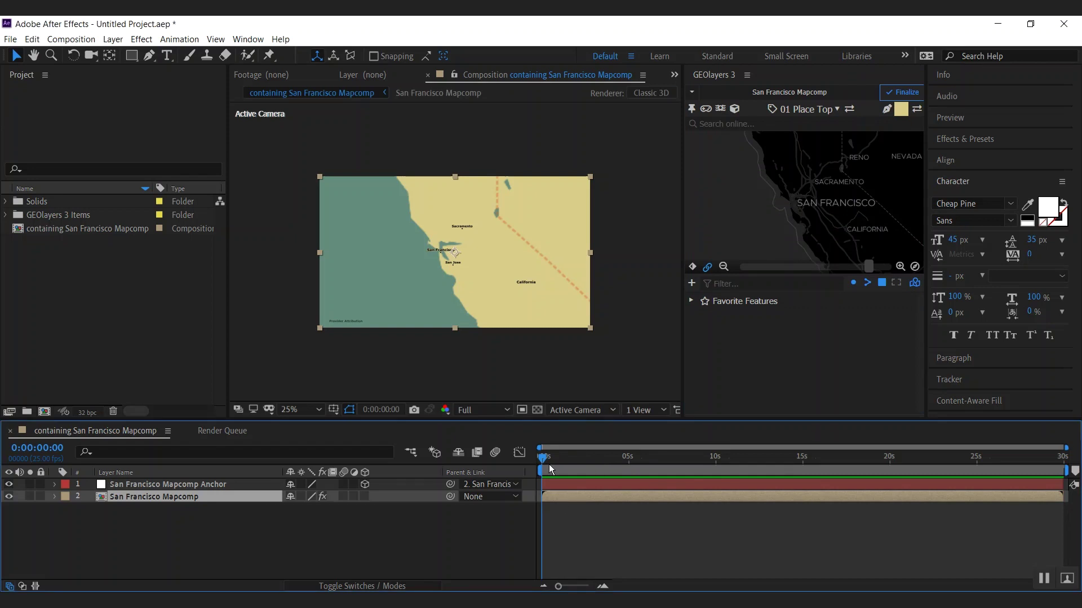
left_click_drag(542, 458, 628, 478)
left_click(692, 267)
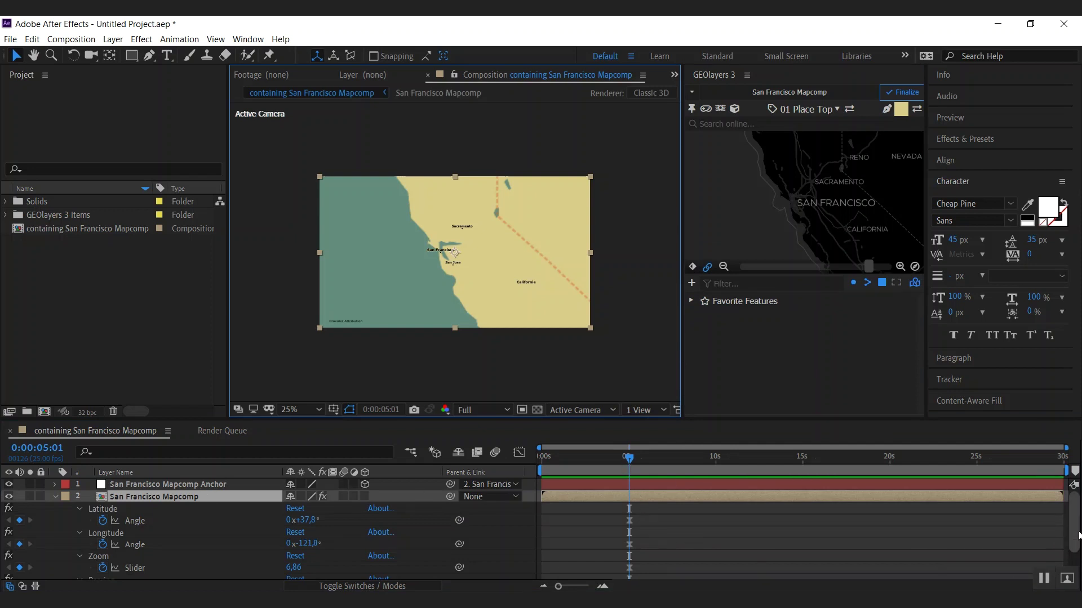
scroll(1062, 543, "down", 3)
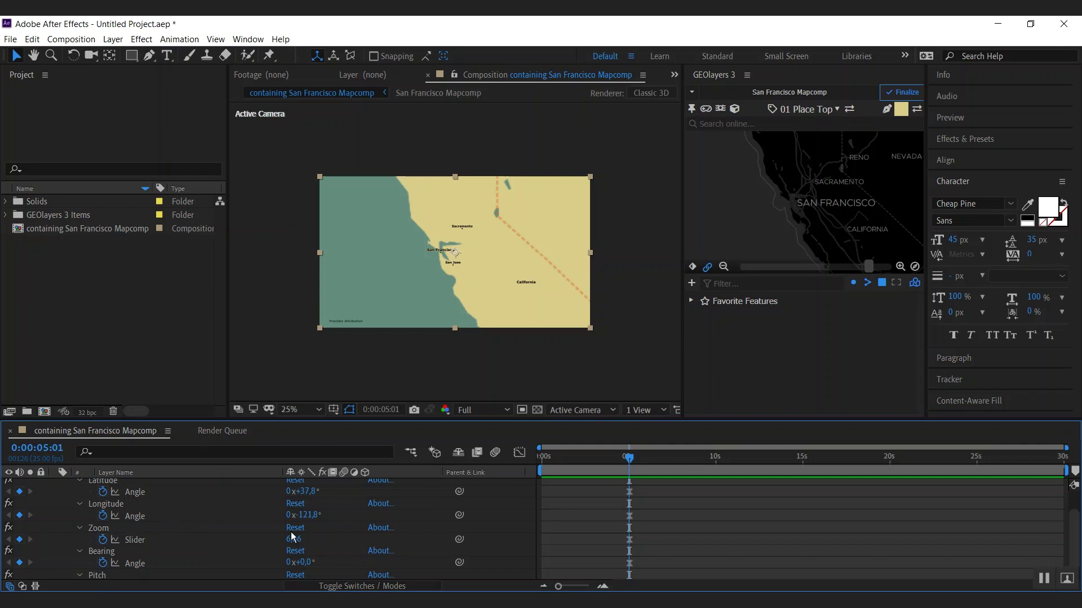
scroll(1074, 563, "down", 1)
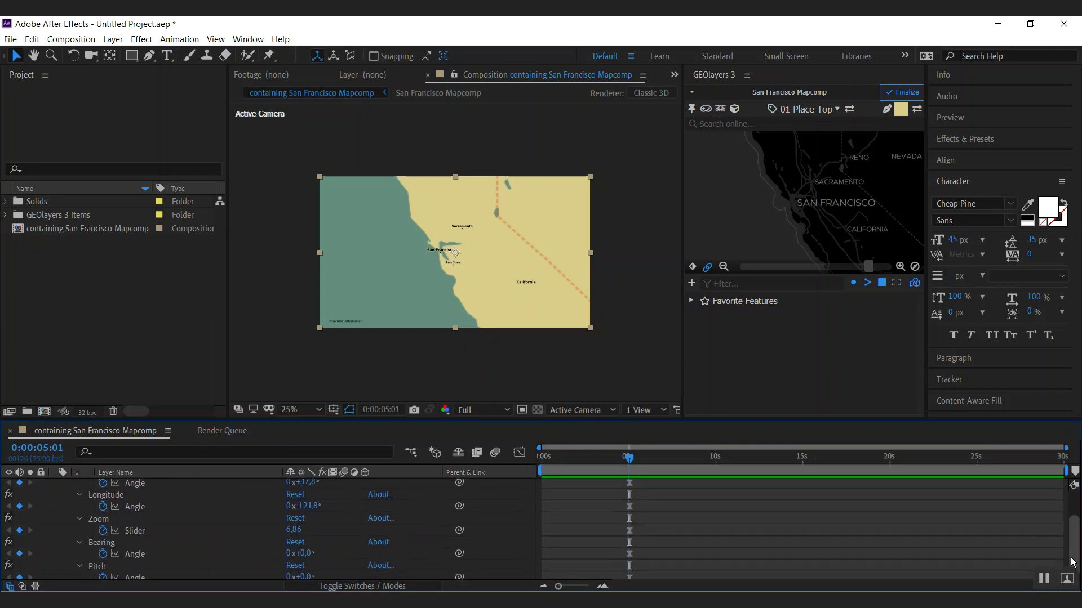
scroll(1073, 570, "up", 4)
At 0:00:09:24, centre the map on San Francisco at zoom 9.86 and tilt and rotate it to look inland from the ocean.
left_click_drag(683, 474, 715, 472)
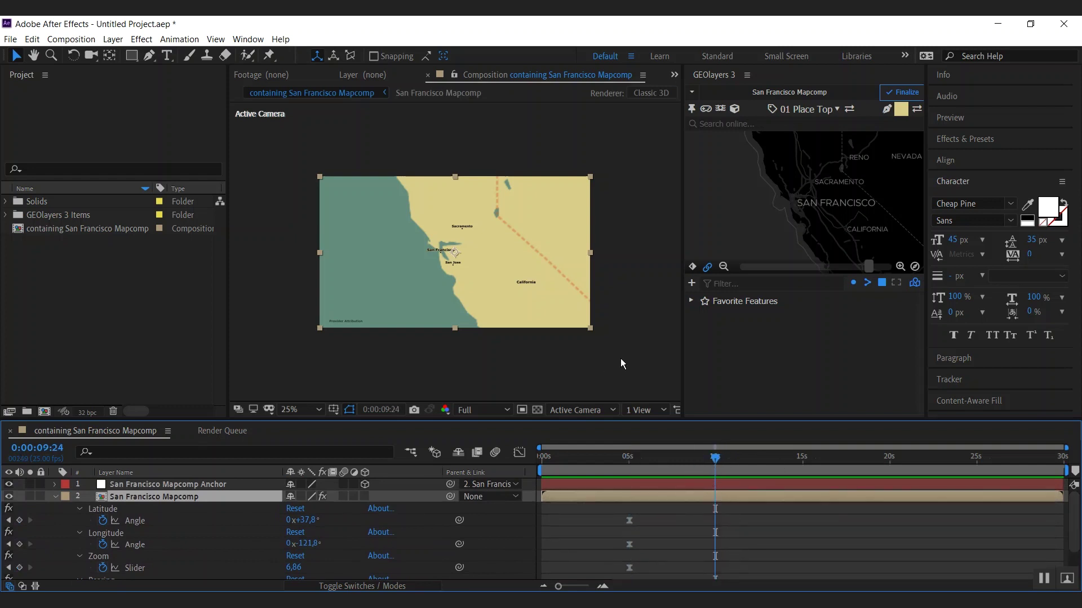
left_click_drag(803, 212, 811, 208)
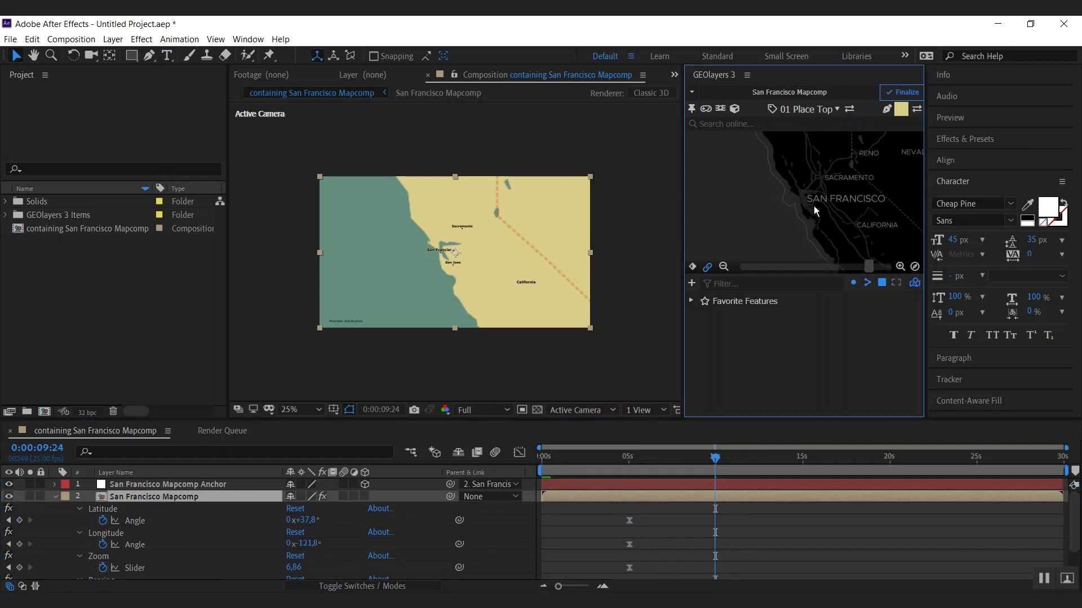
left_click(899, 267)
left_click(899, 267)
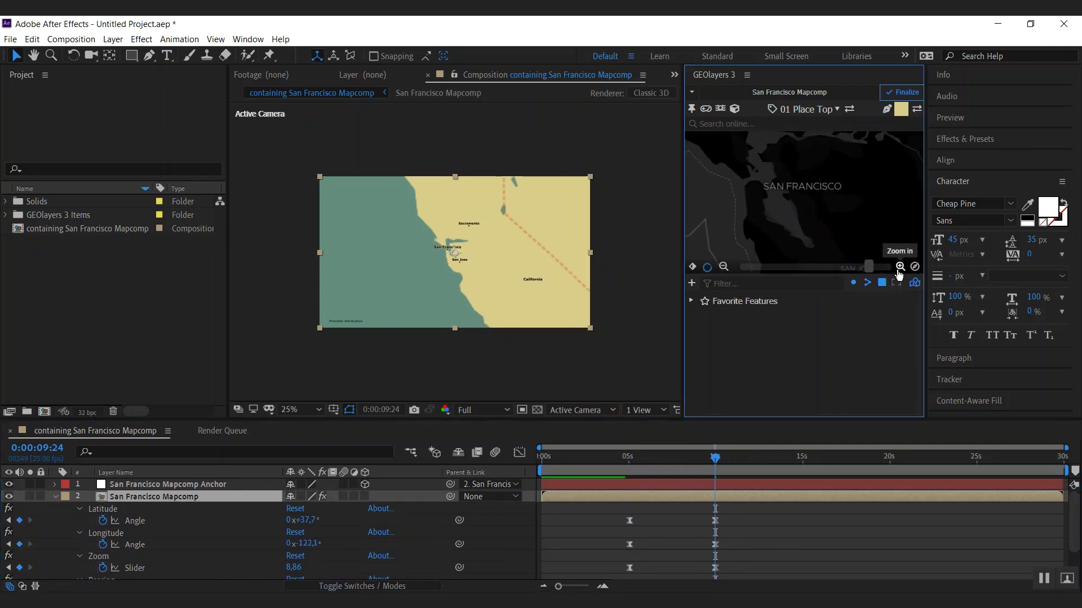
left_click_drag(844, 185, 815, 222)
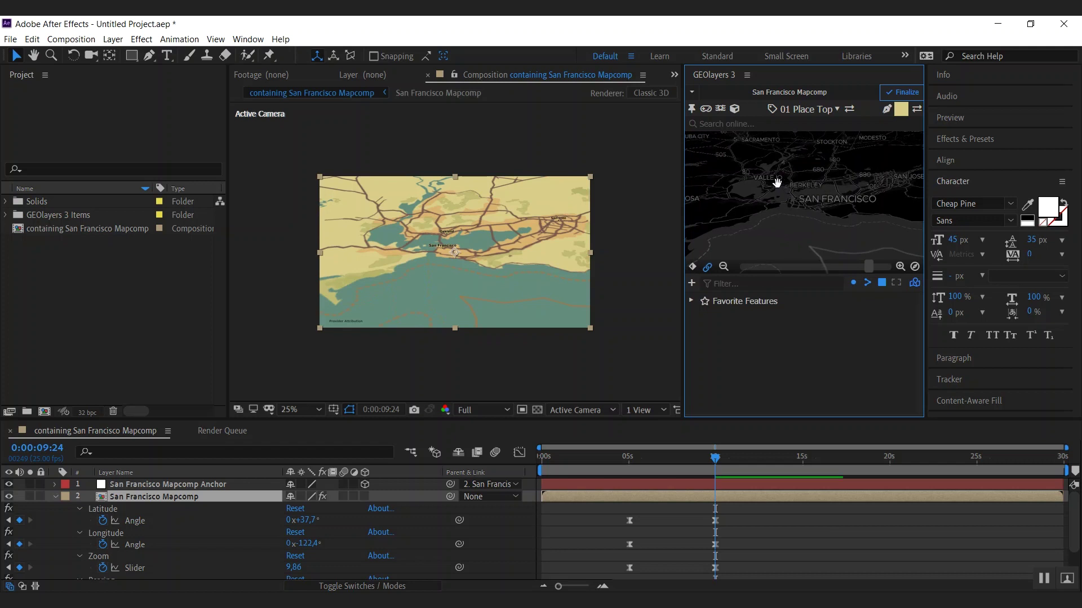
Zoom the map in to 10.99 and reframe it on the San Francisco peninsula, including Oakland, San Mateo and Pacifica, with less tilt.
left_click_drag(870, 266, 889, 267)
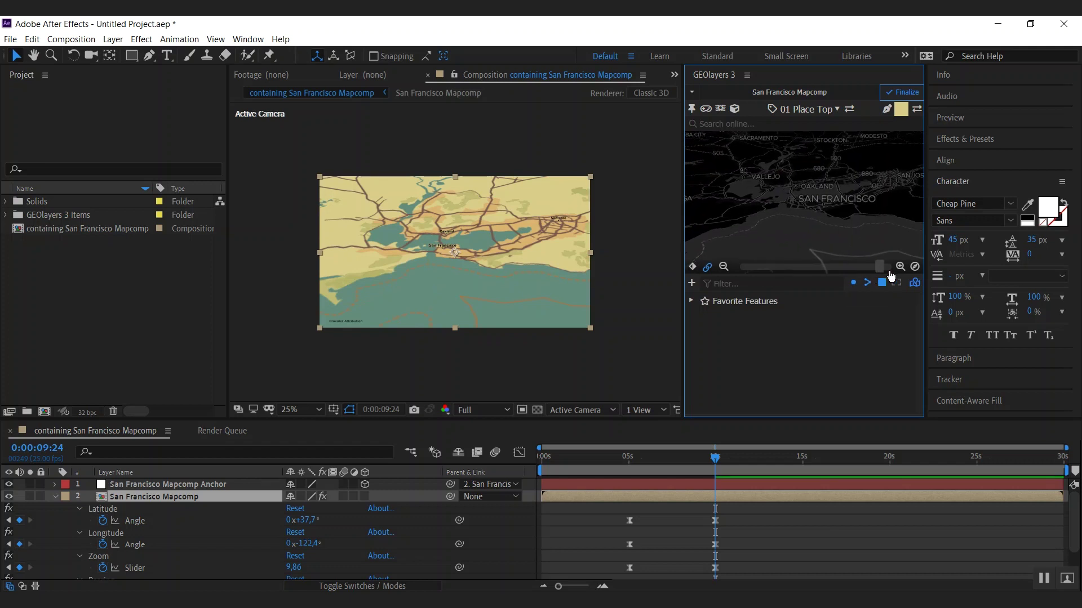
left_click_drag(816, 257, 790, 246)
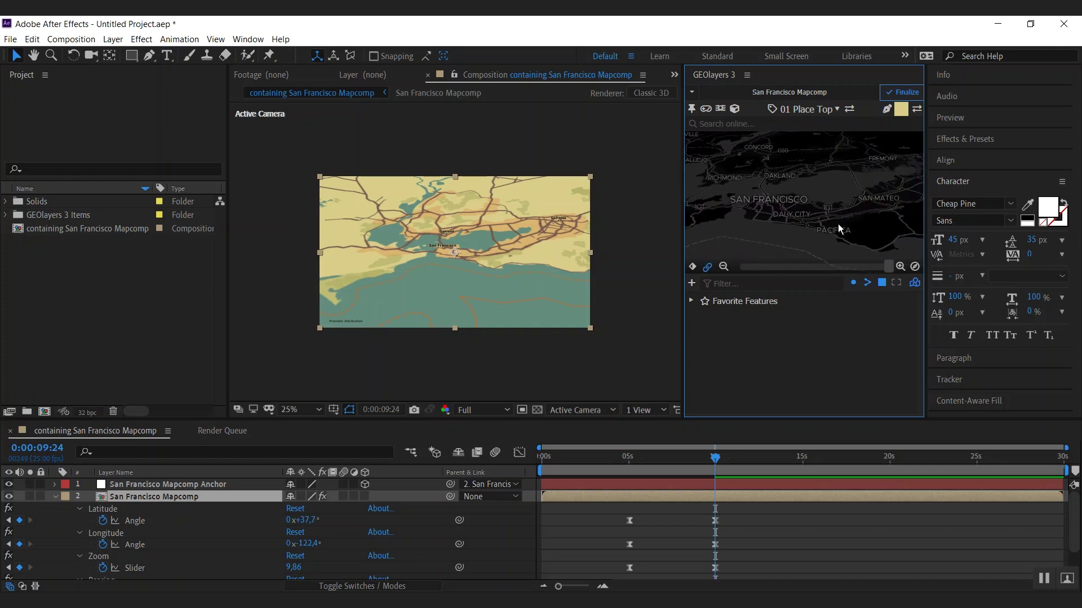
scroll(856, 238, "up", 2)
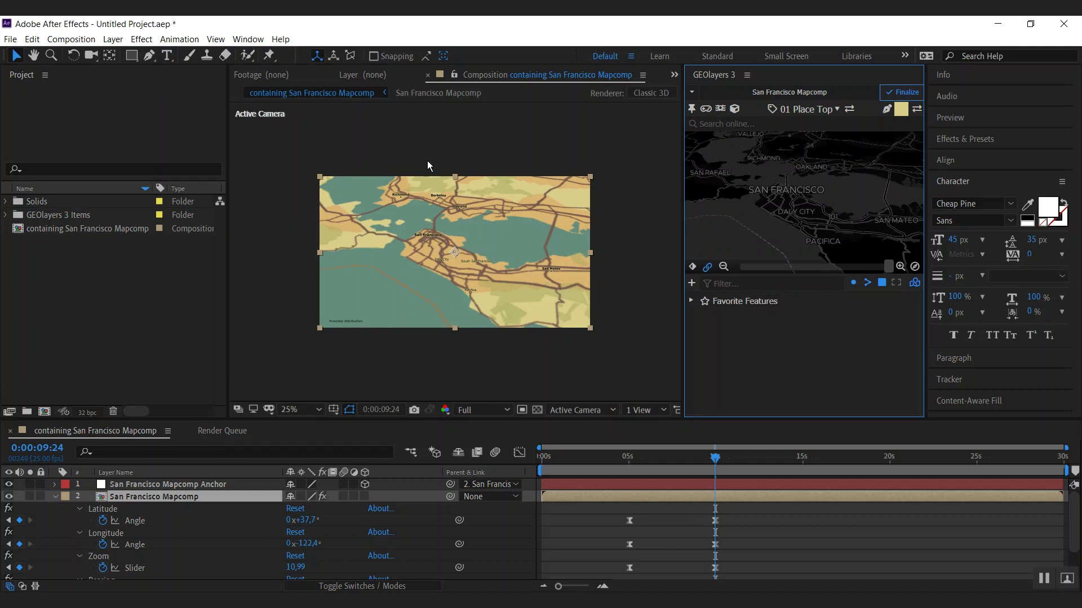
Scrub the timeline between about 2 and 11 seconds to check the start and end views of the map animation.
left_click_drag(722, 459, 742, 472)
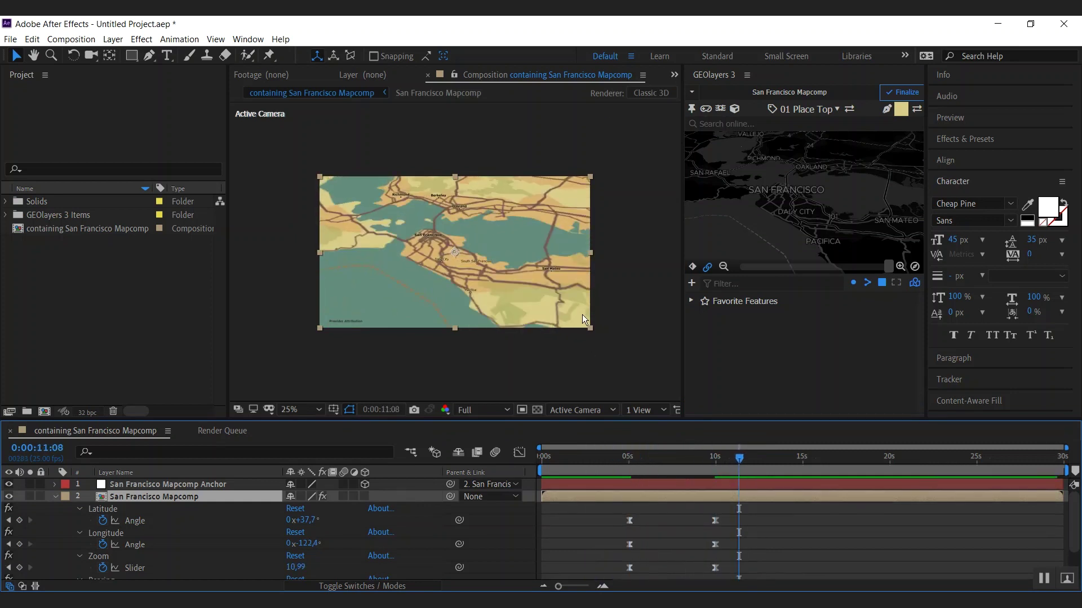
left_click_drag(739, 460, 584, 459)
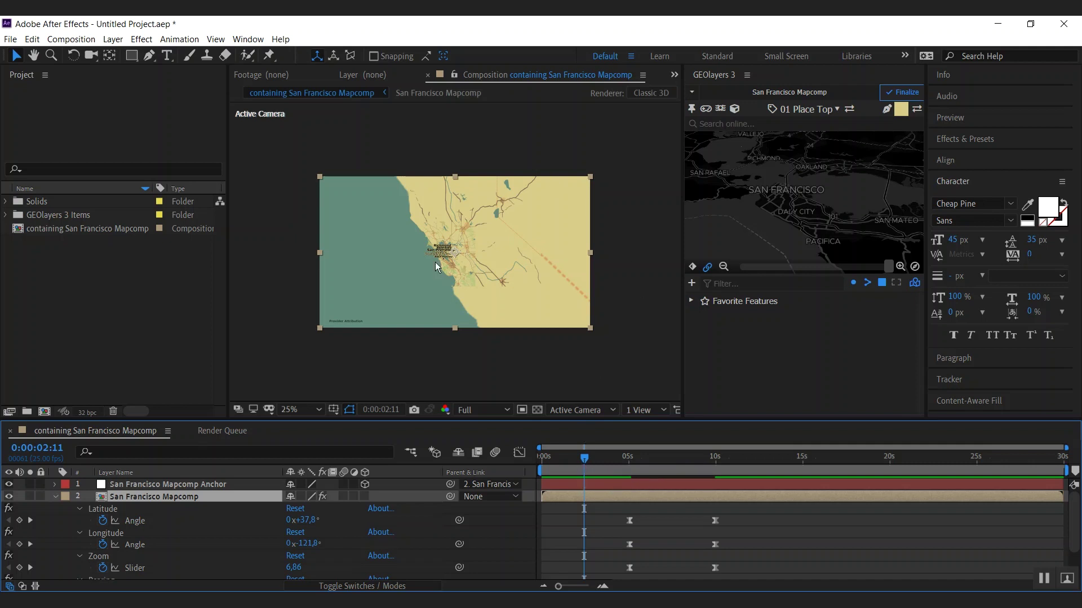
left_click_drag(586, 465, 743, 458)
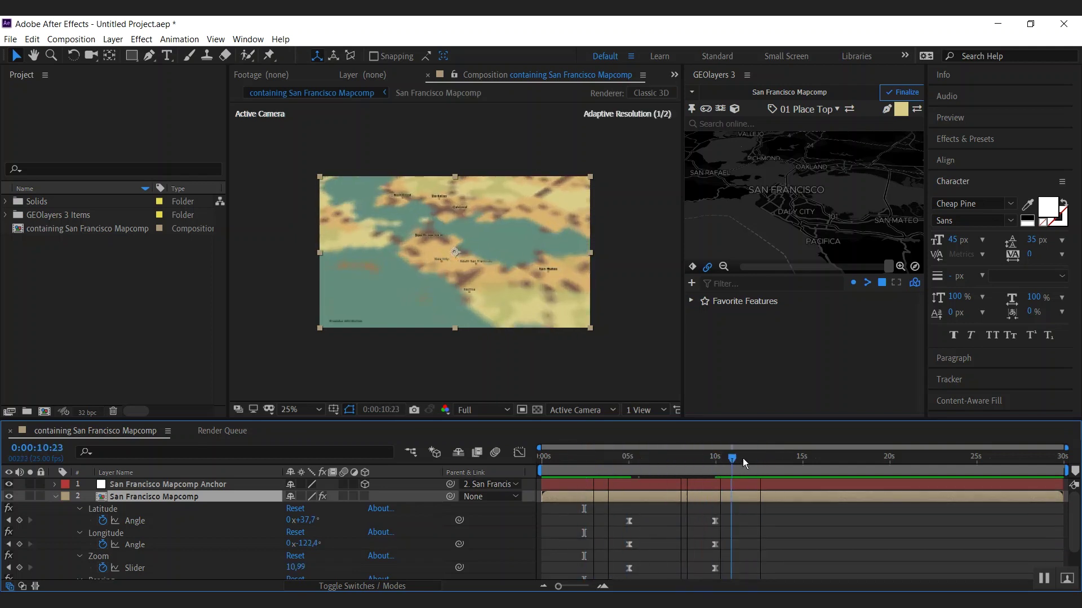
Finalize the San Francisco Mapcomp so its full-detail map imagery is rendered for the animation.
left_click(912, 93)
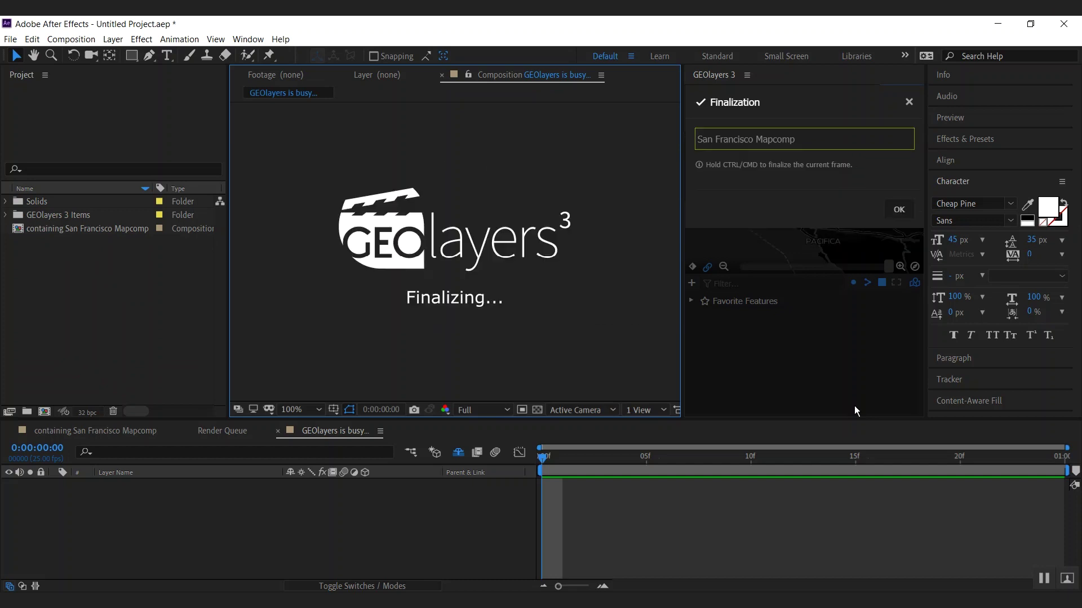
left_click(899, 210)
Limit the work area to about 3 to 12 seconds and play back the finalized zoom into San Francisco.
left_click_drag(740, 458, 598, 507)
left_click_drag(751, 450, 601, 462)
key("space")
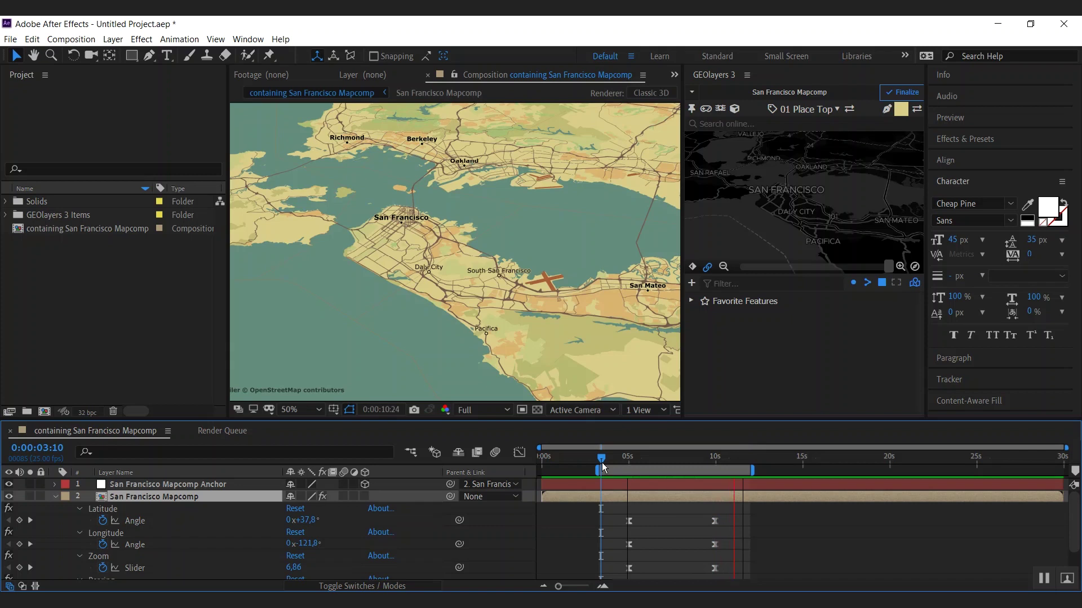
key("space")
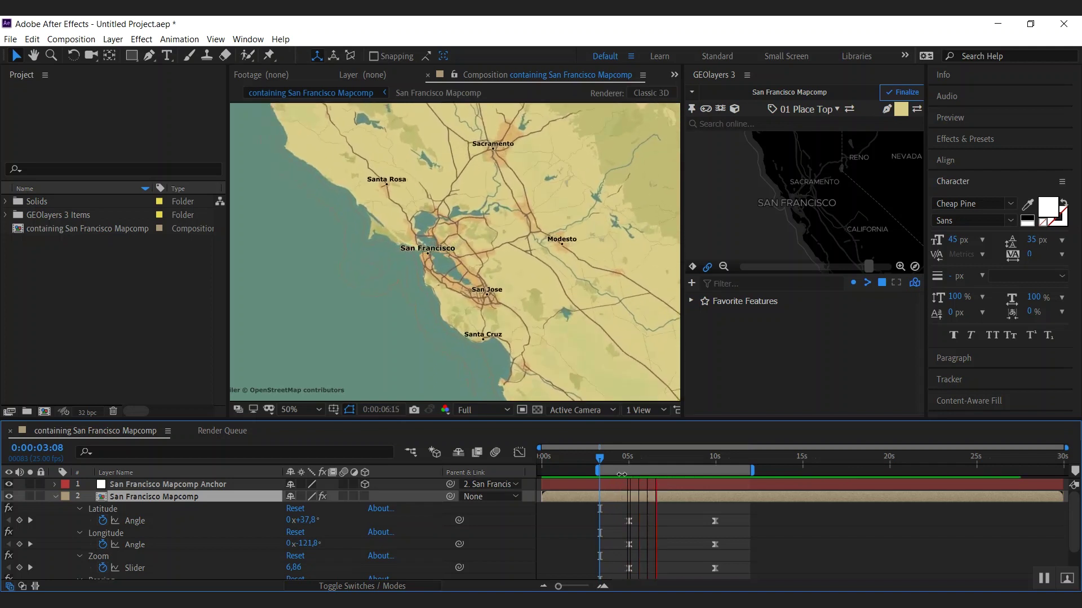
Open the GEOlayers 3 help documentation and search it for "snap lay".
left_click(747, 76)
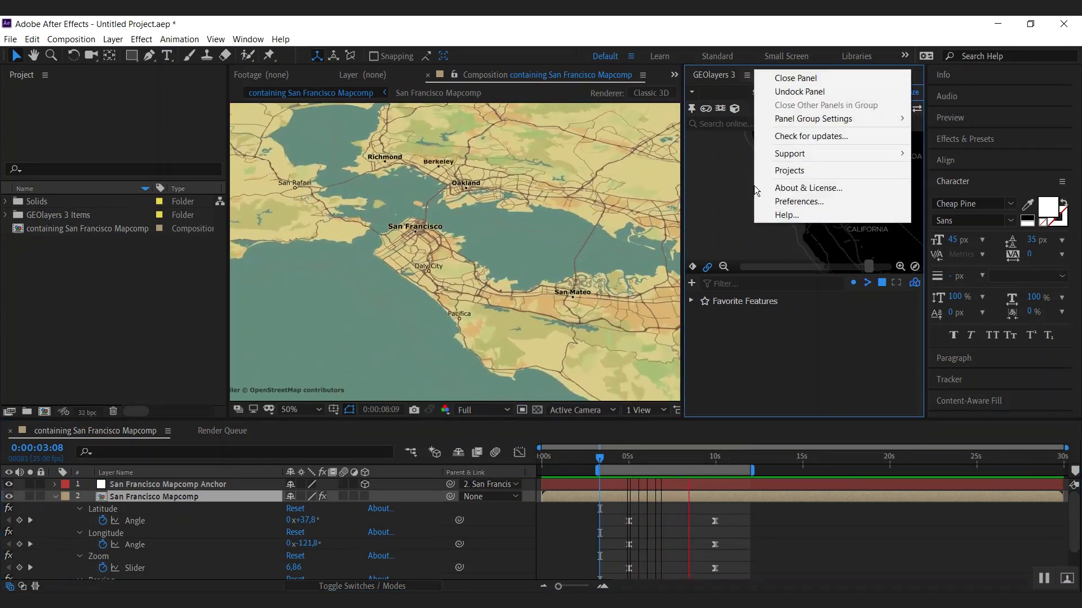
left_click(776, 217)
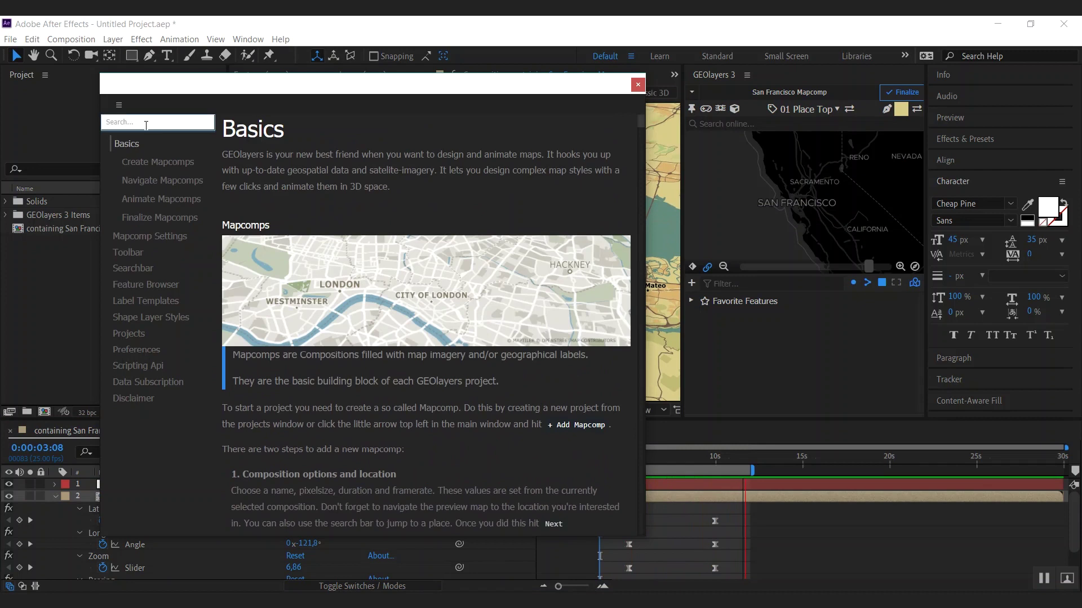
type("snap lay")
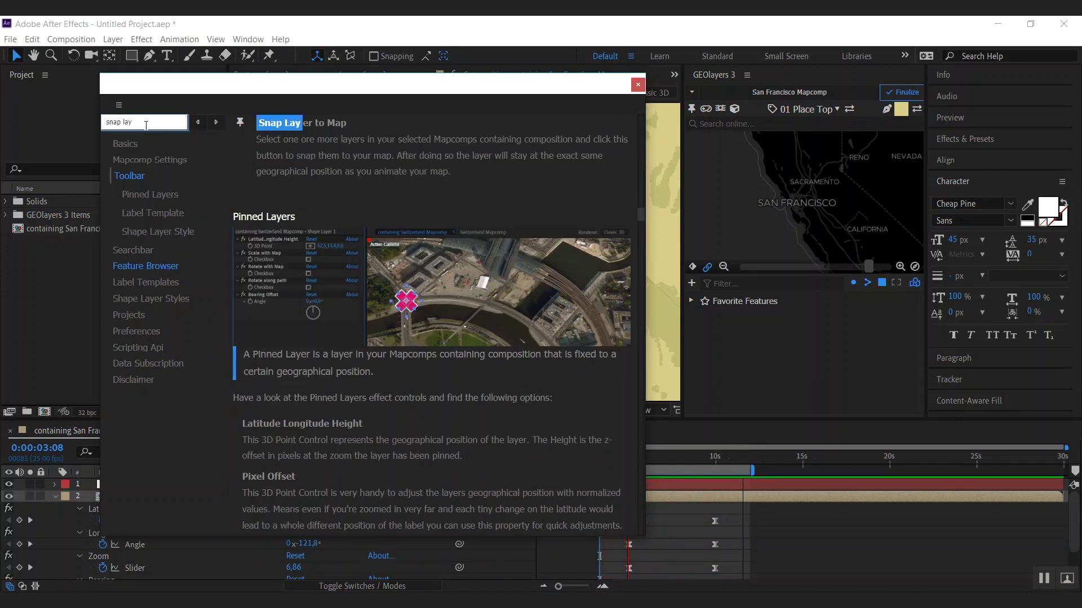
Open the GEOlayers 3 projects overview and browse the sample projects down to the label templates.
left_click(747, 75)
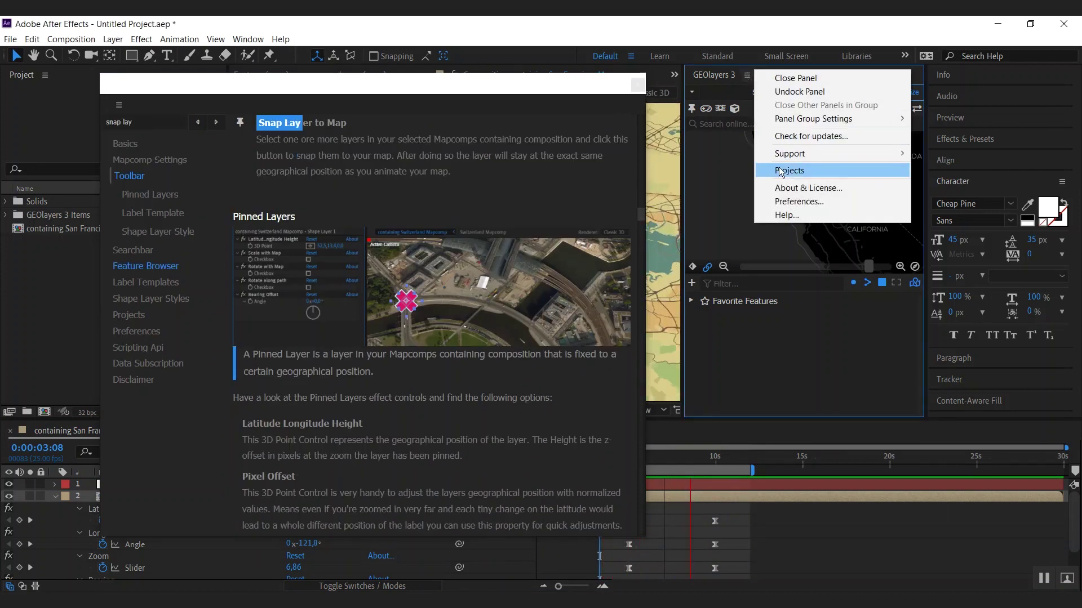
left_click(780, 172)
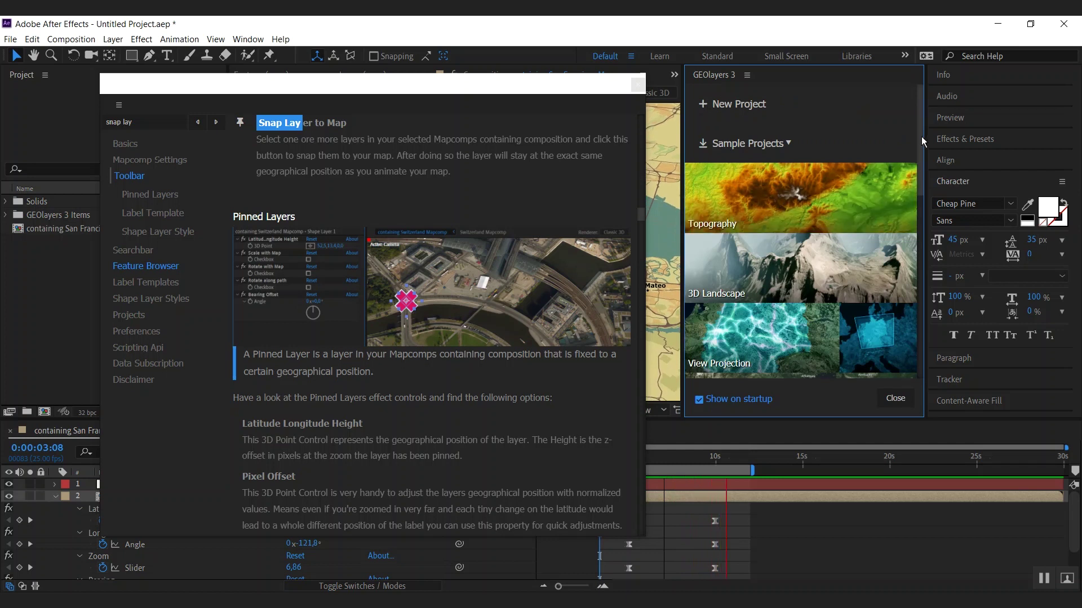
left_click_drag(920, 127, 927, 312)
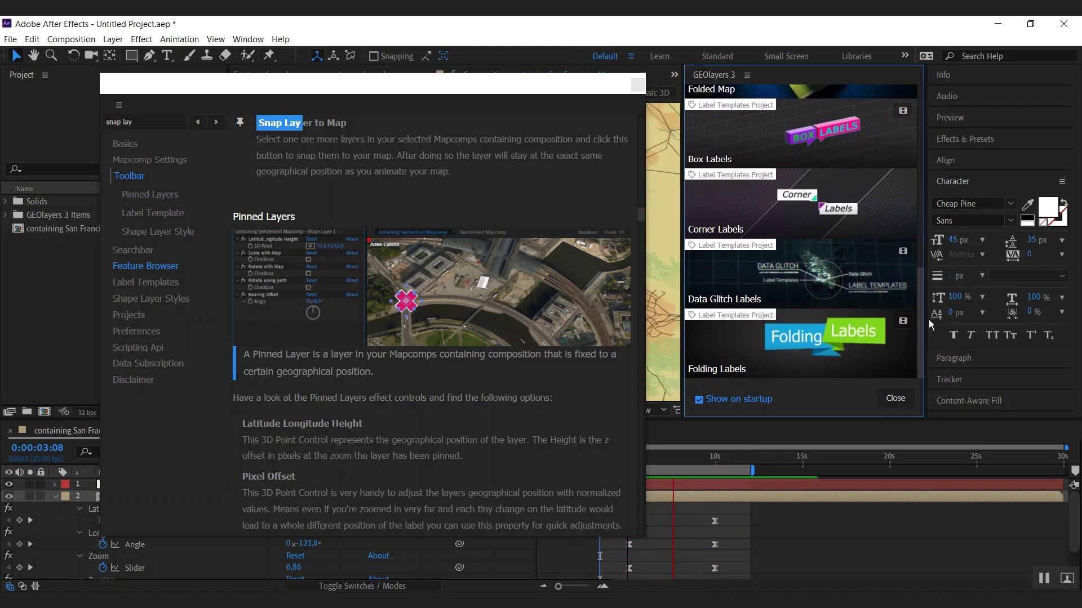